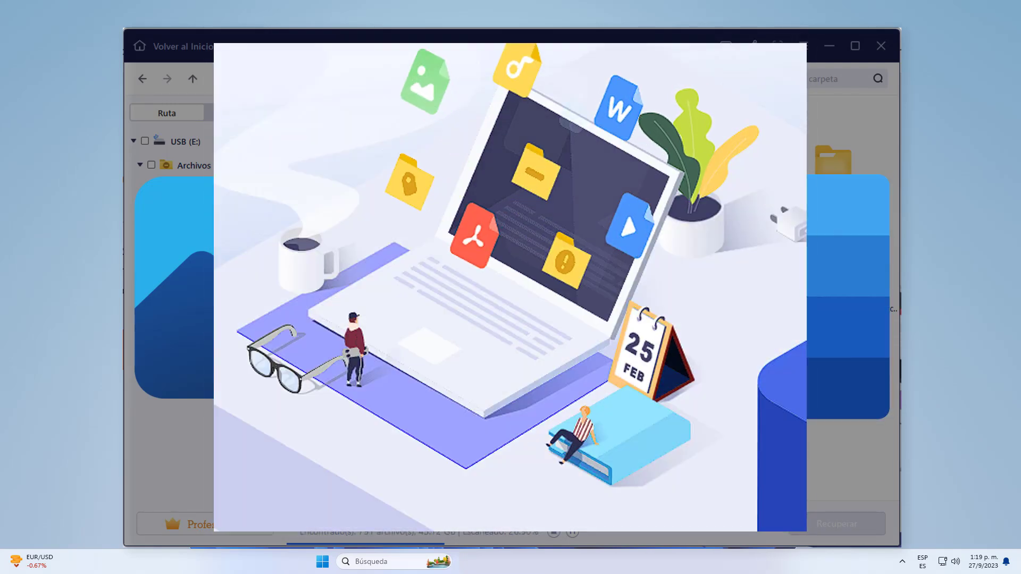
# Step: Look through the file-type folders listed under Nombre de archivo perdido in the scan results
pyautogui.scroll(3, 510, 381)
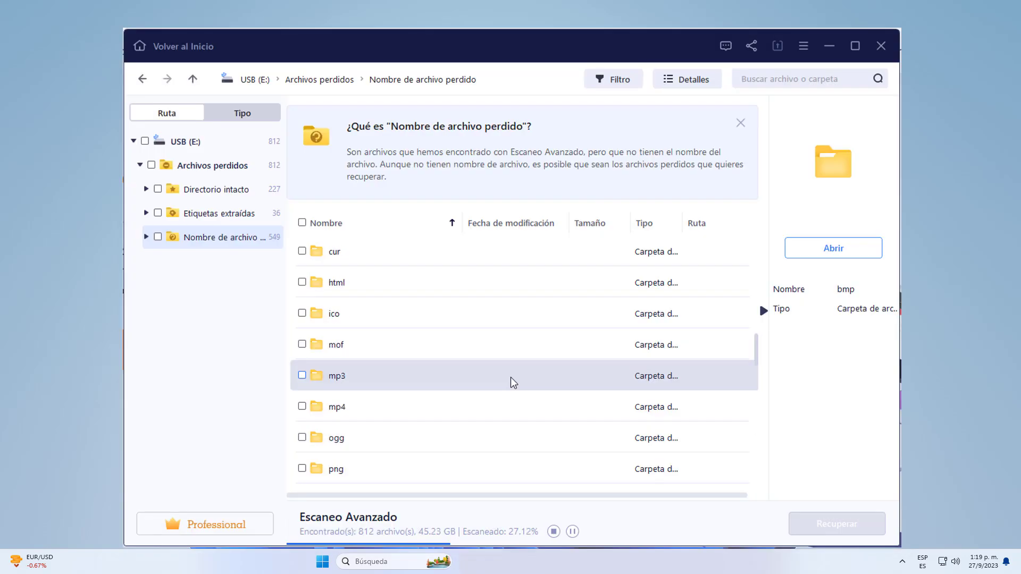
pyautogui.scroll(1, 511, 377)
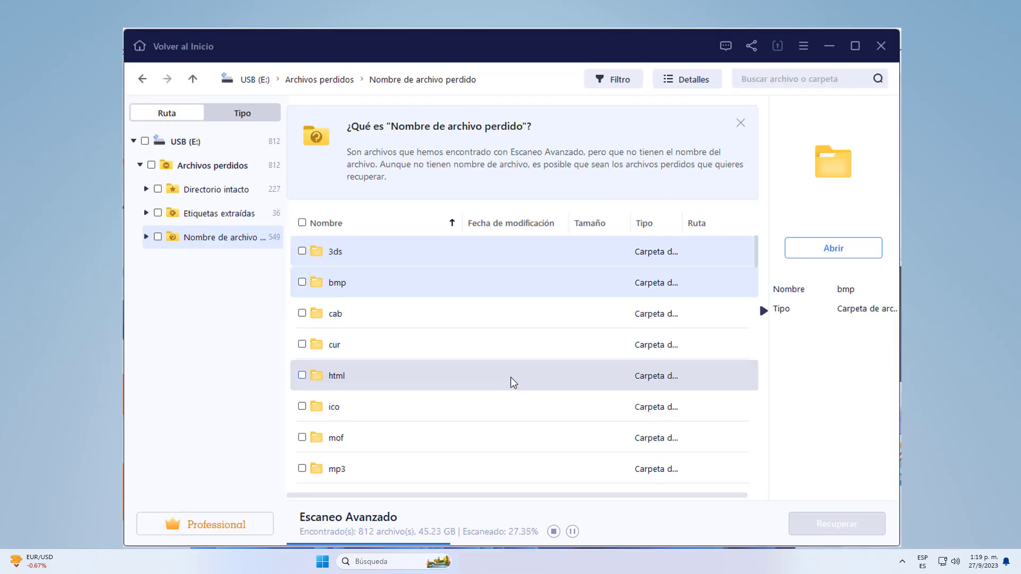
pyautogui.scroll(-1, 511, 377)
pyautogui.scroll(-4, 510, 378)
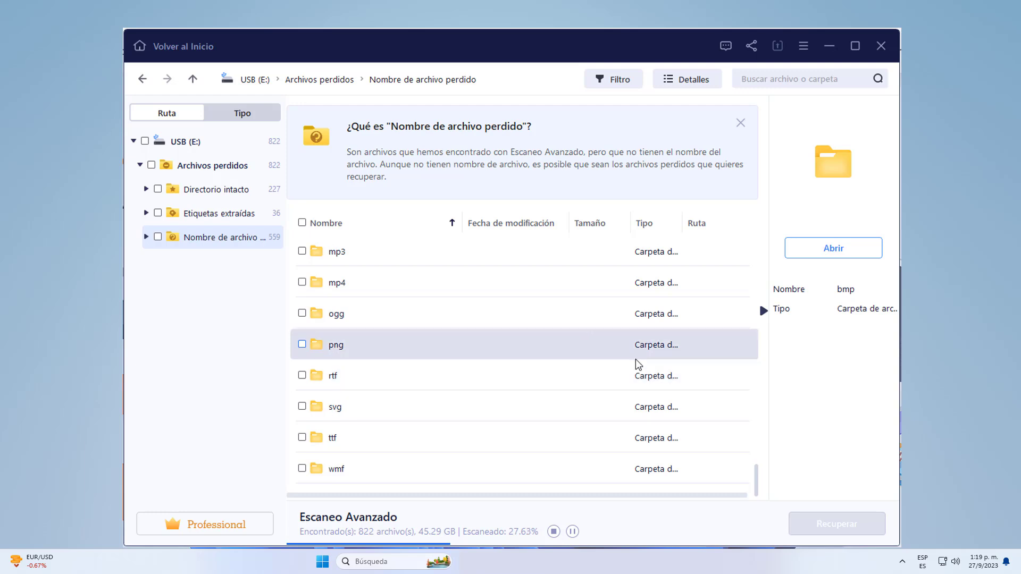
pyautogui.scroll(2, 656, 410)
pyautogui.scroll(3, 592, 358)
# Step: Review the recovery features and data-loss scenarios described on the EaseUS free data recovery page
pyautogui.scroll(-1, 592, 358)
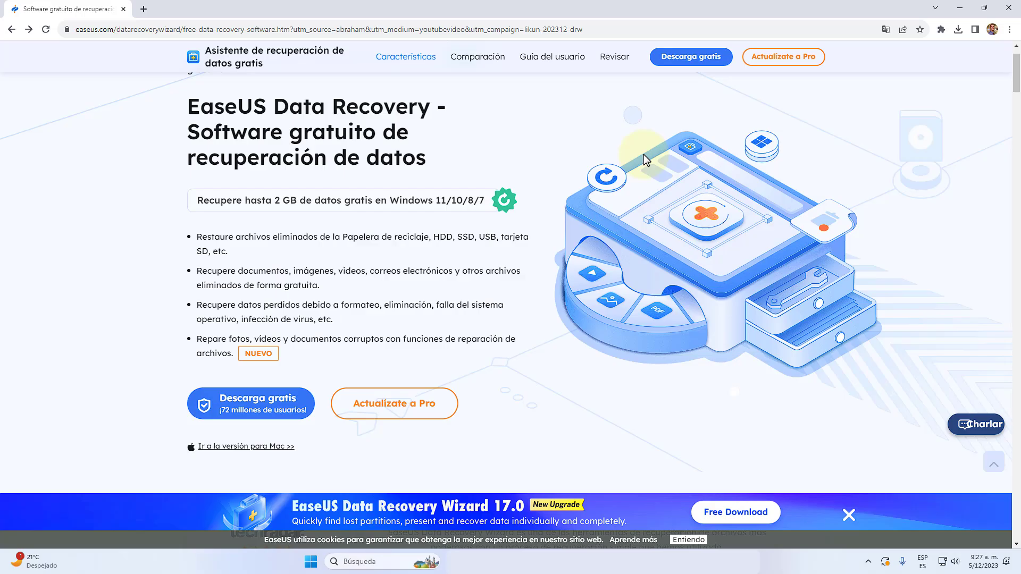
pyautogui.scroll(-9, 644, 155)
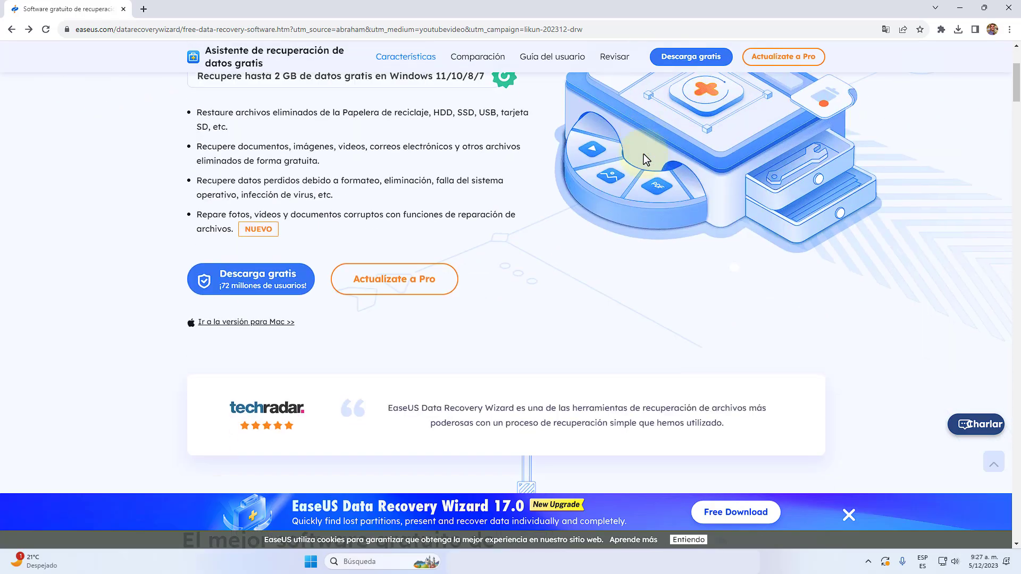
pyautogui.scroll(-10, 796, 240)
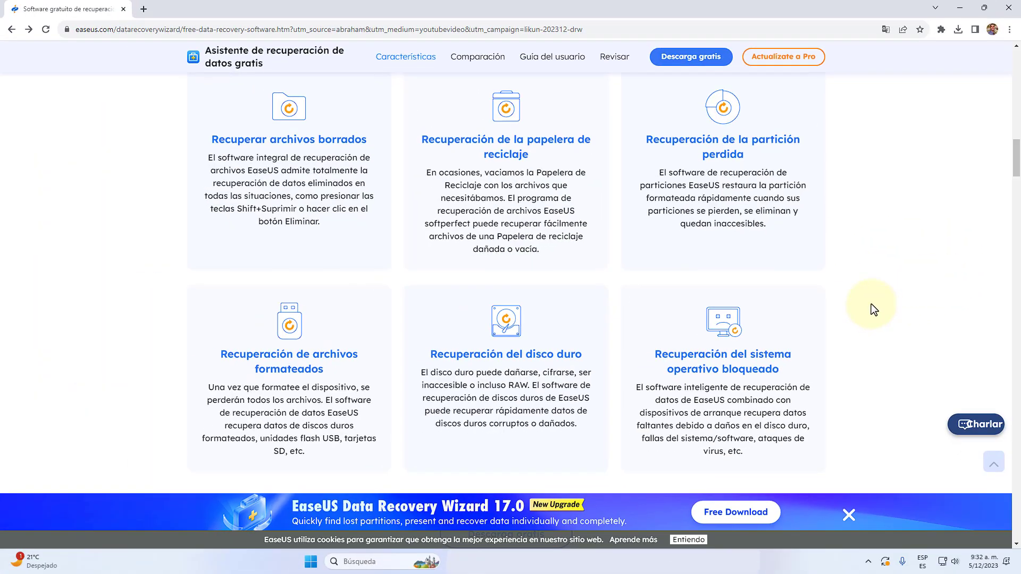
pyautogui.scroll(6, 648, 69)
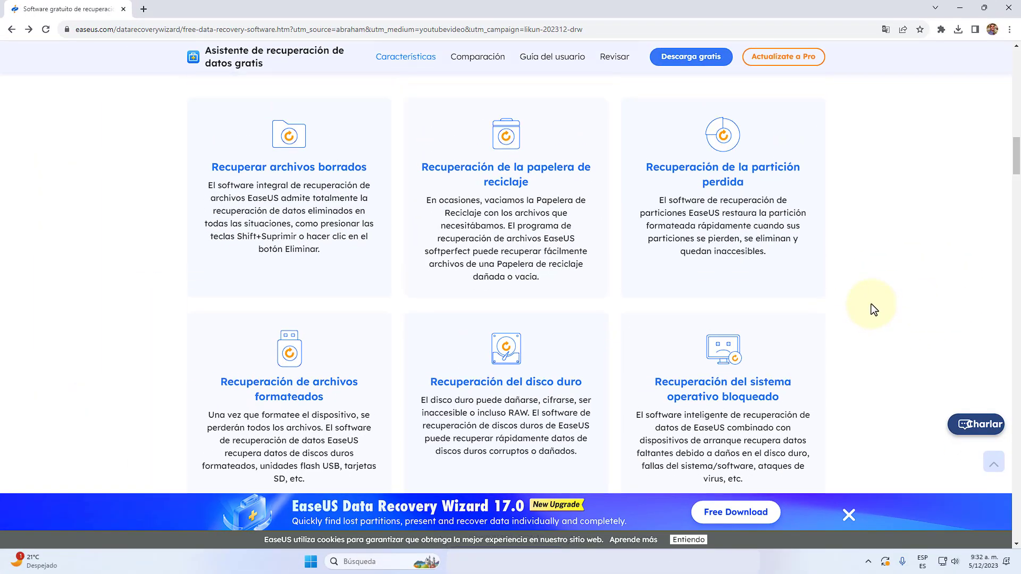
pyautogui.scroll(10, 871, 304)
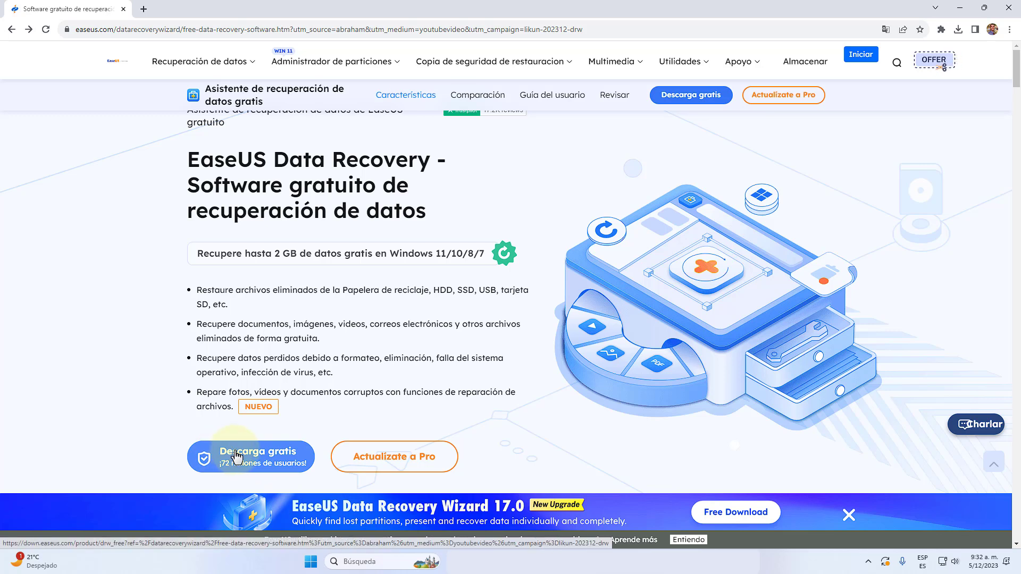
# Step: Download the free EaseUS Data Recovery Wizard installer, run it and start the standard installation
pyautogui.click(236, 456)
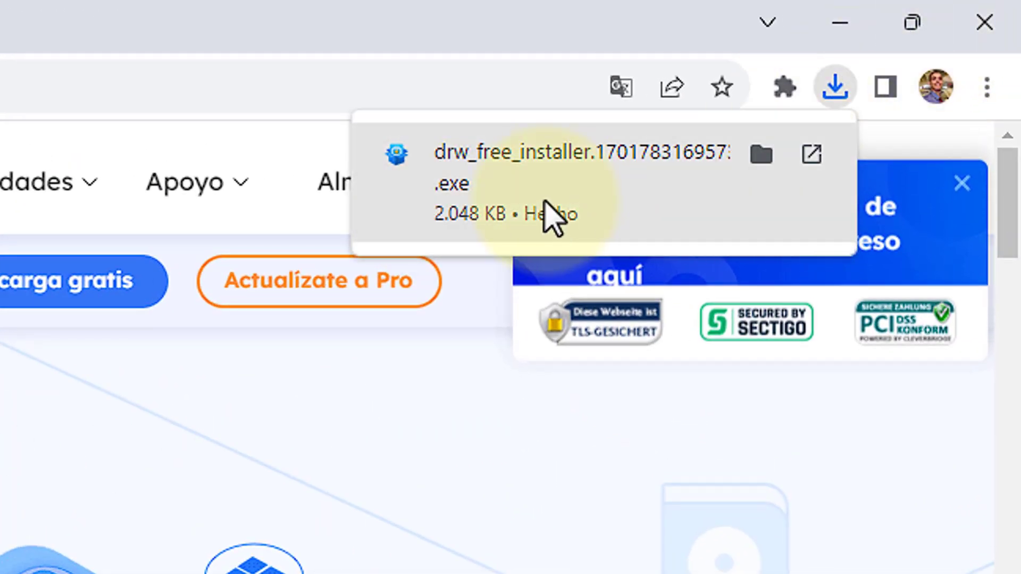
pyautogui.click(553, 180)
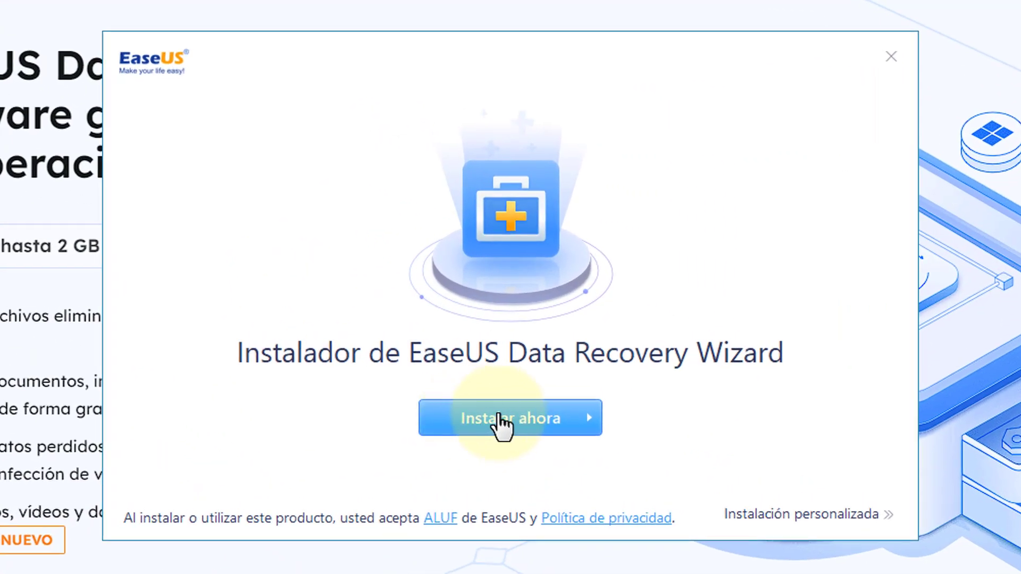
pyautogui.click(500, 420)
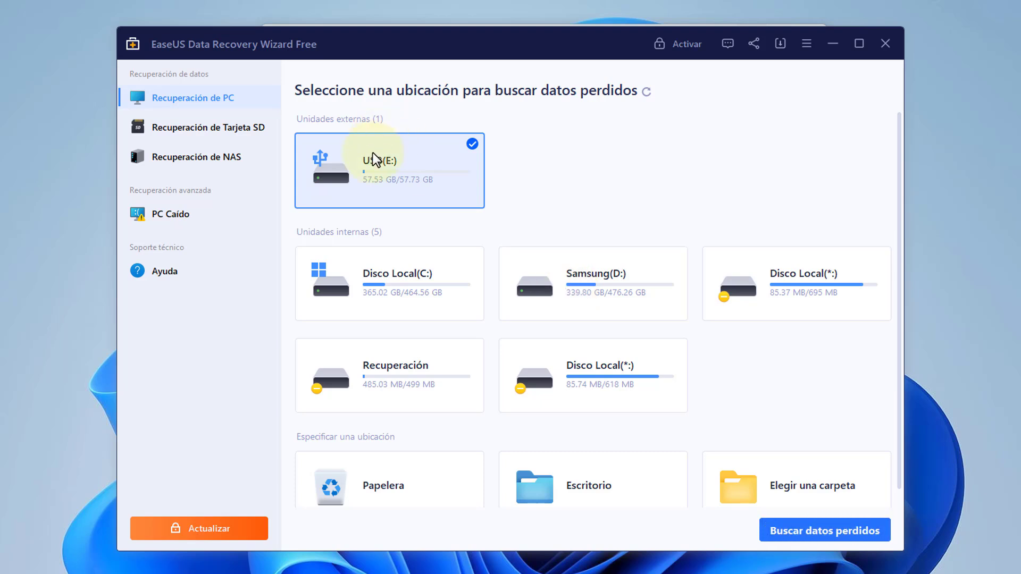
# Step: Try the internal drives one after another as scan location: Disco Local (C:), Samsung (D:), both unlettered Disco Local partitions and Recuperación
pyautogui.click(387, 295)
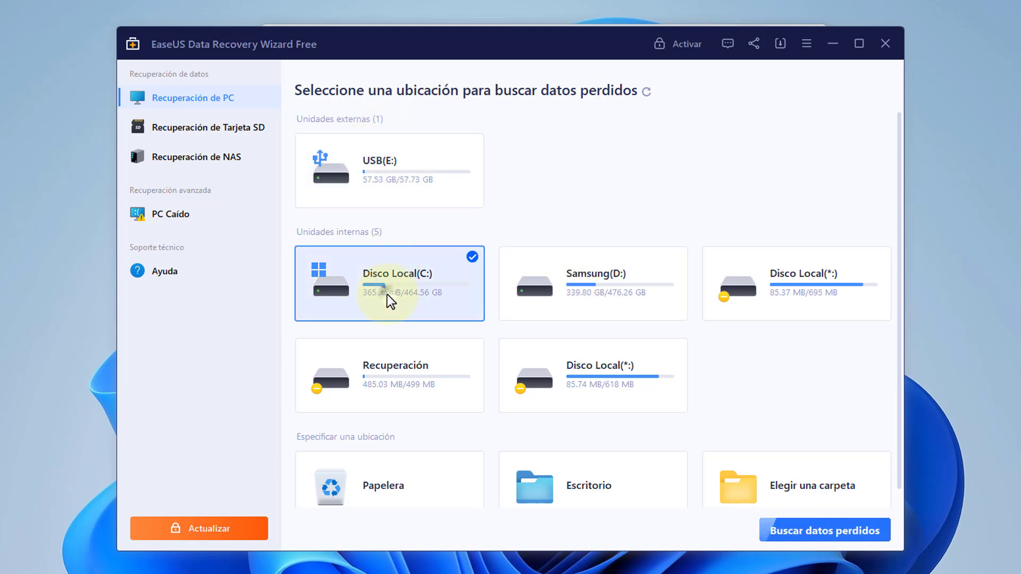
pyautogui.click(596, 281)
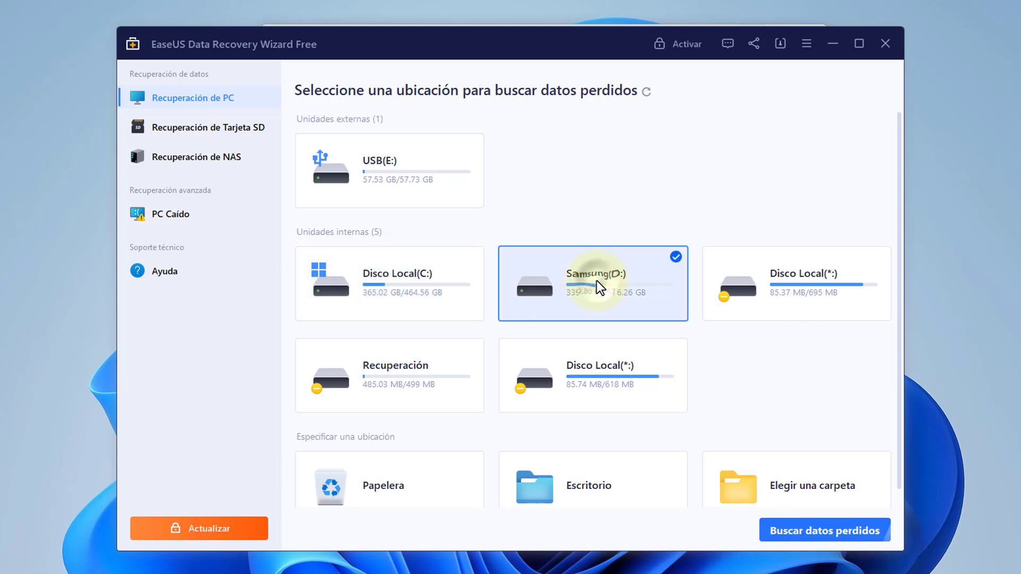
pyautogui.click(749, 285)
pyautogui.click(601, 375)
pyautogui.click(394, 384)
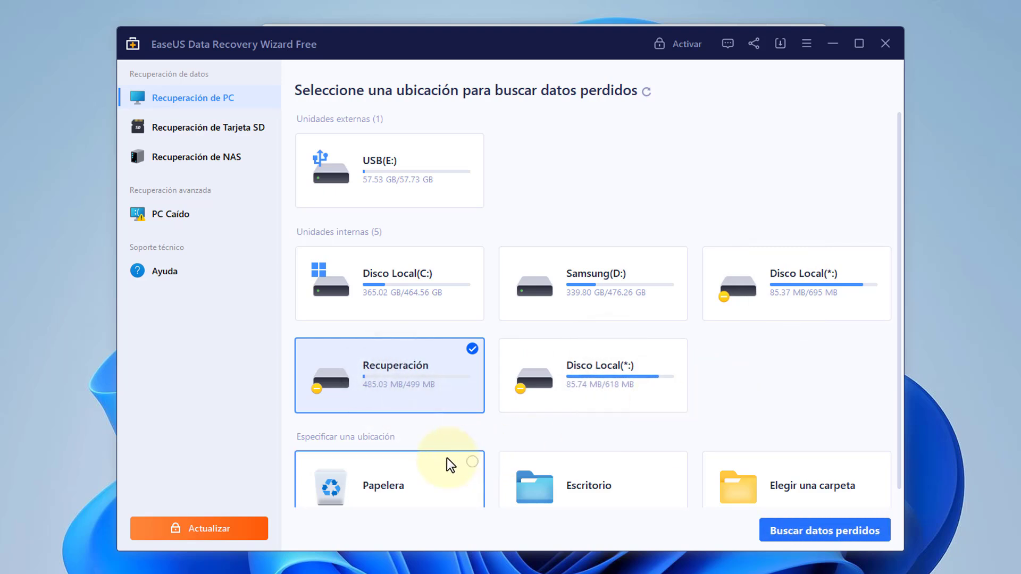
# Step: Open the folder picker for a custom scan location and close it without choosing a folder
pyautogui.scroll(-1, 441, 481)
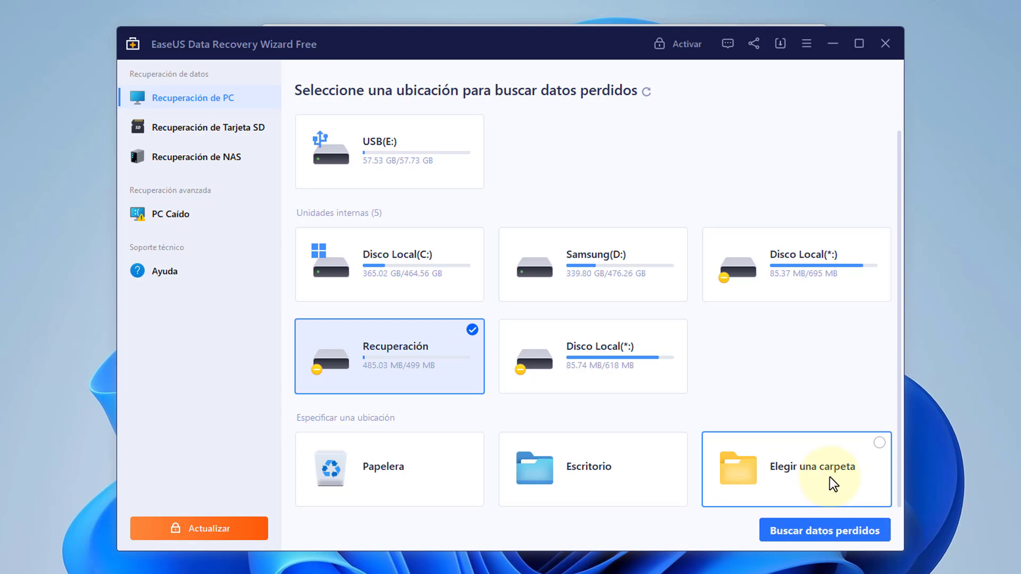
pyautogui.click(811, 467)
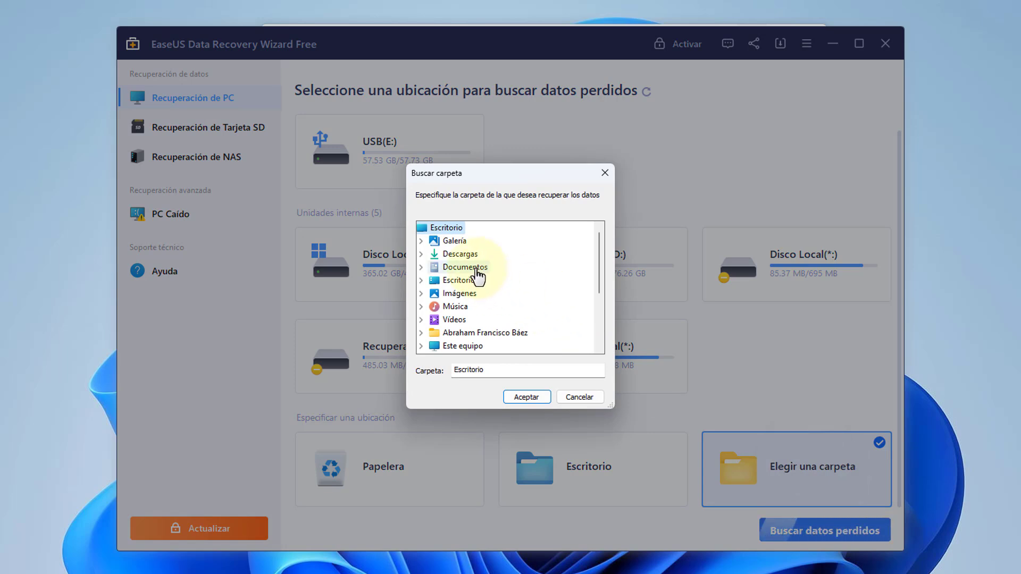
pyautogui.click(605, 172)
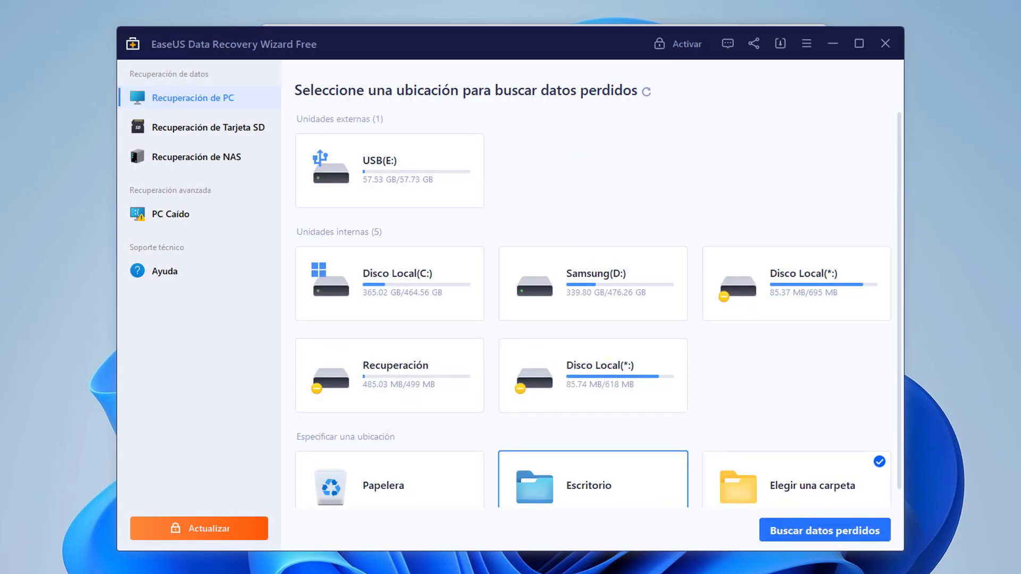
# Step: Switch to the File Explorer window of USB (E:), look over its files and permanently delete all of them
pyautogui.click(686, 553)
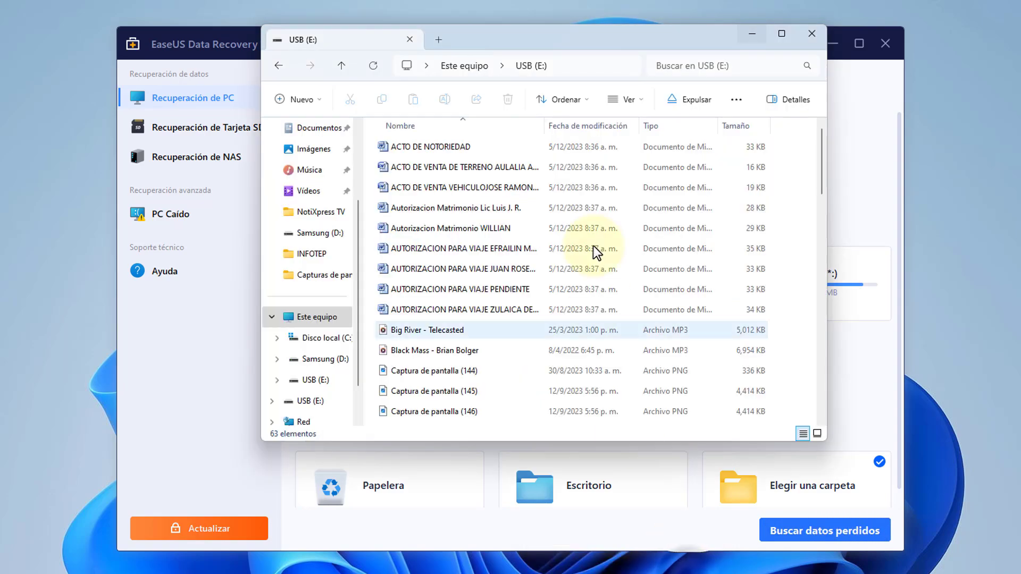
pyautogui.scroll(-16, 586, 267)
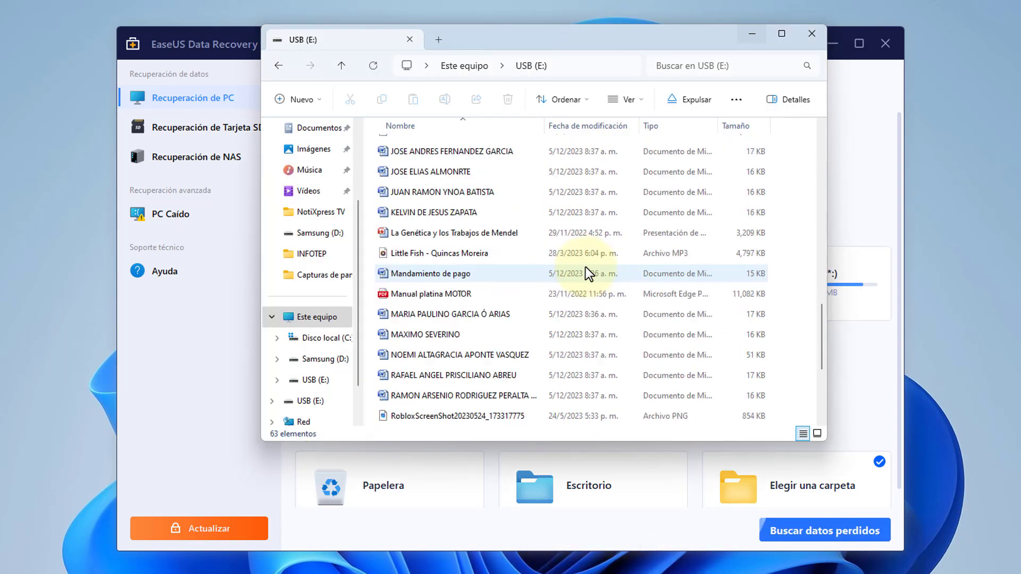
pyautogui.scroll(16, 586, 267)
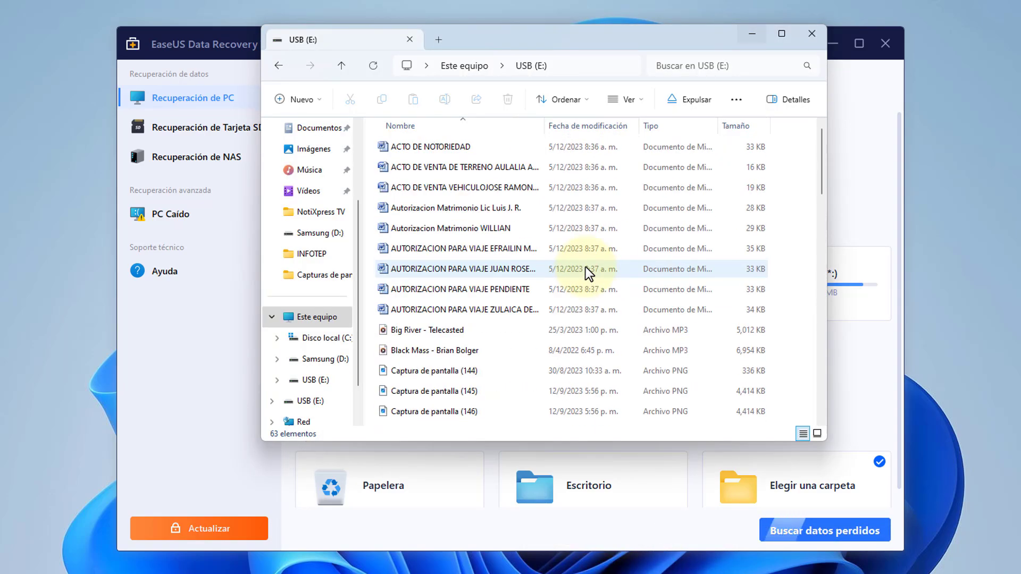
pyautogui.hotkey('ctrl', 'a')
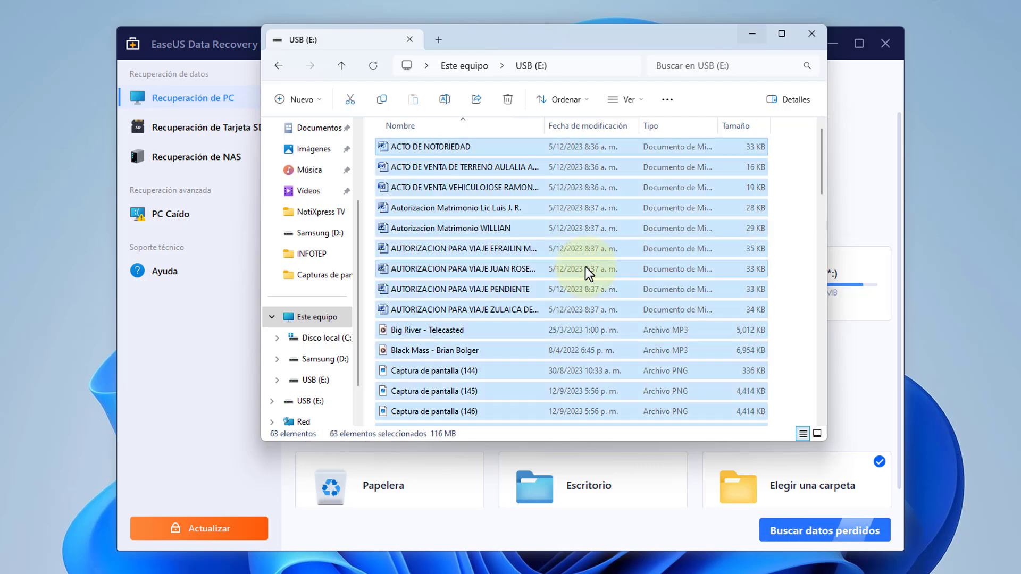
pyautogui.hotkey('shift', 'Delete')
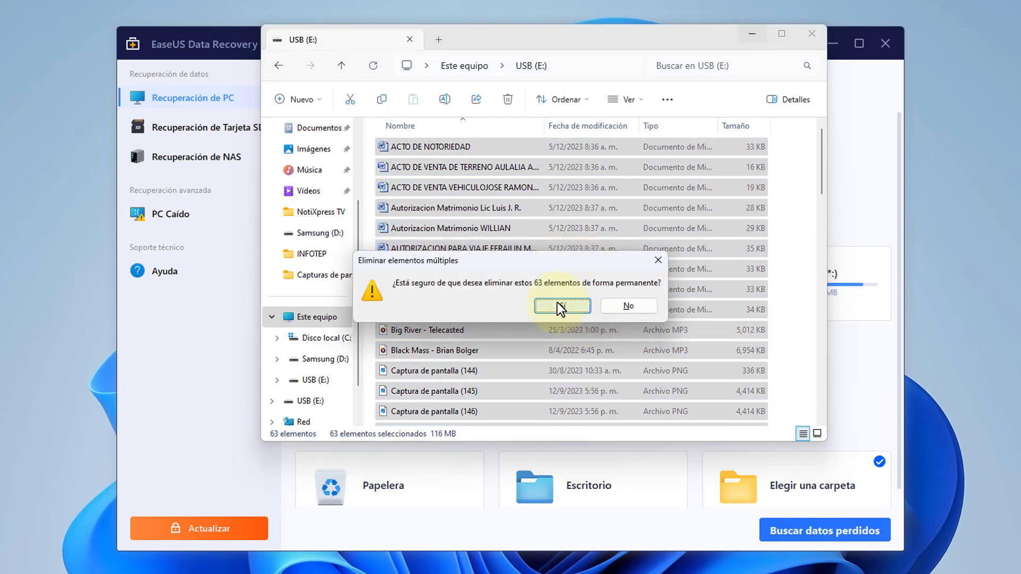
pyautogui.click(559, 302)
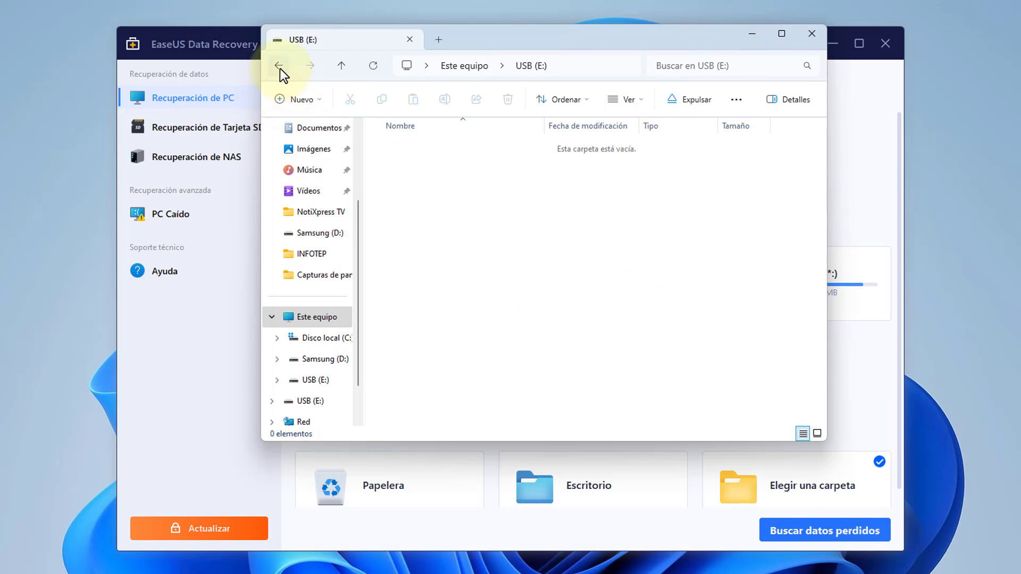
# Step: Quick-format the USB (E:) drive as NTFS with volume label USB, and close the format dialog and File Explorer
pyautogui.click(280, 68)
pyautogui.rightClick(469, 204)
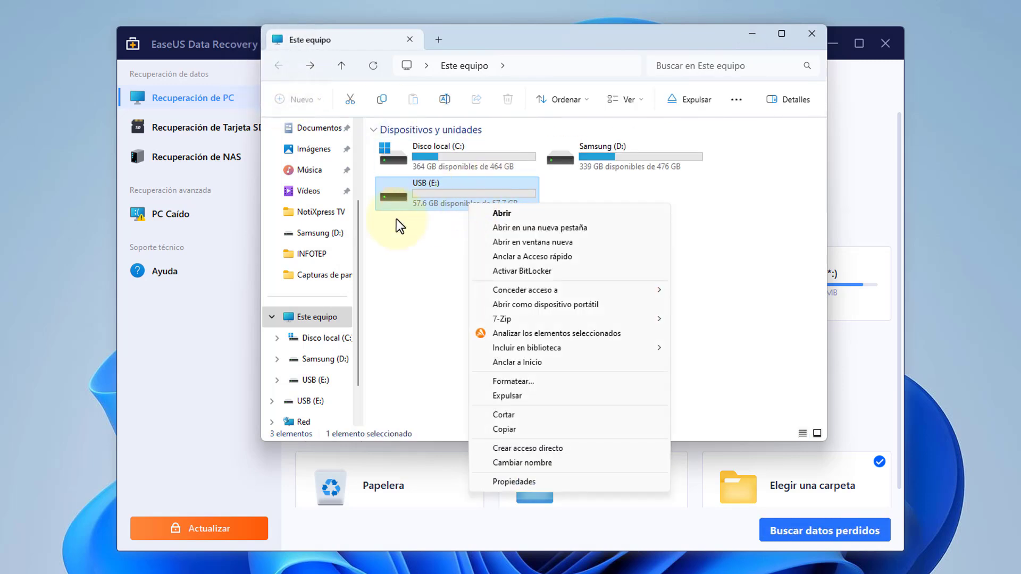
pyautogui.click(524, 382)
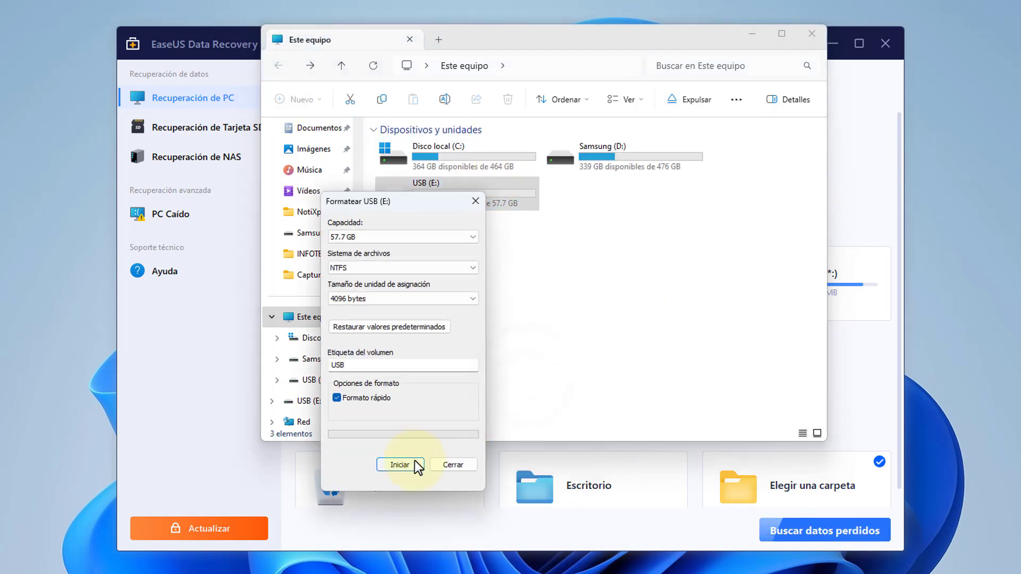
pyautogui.click(403, 461)
pyautogui.click(585, 294)
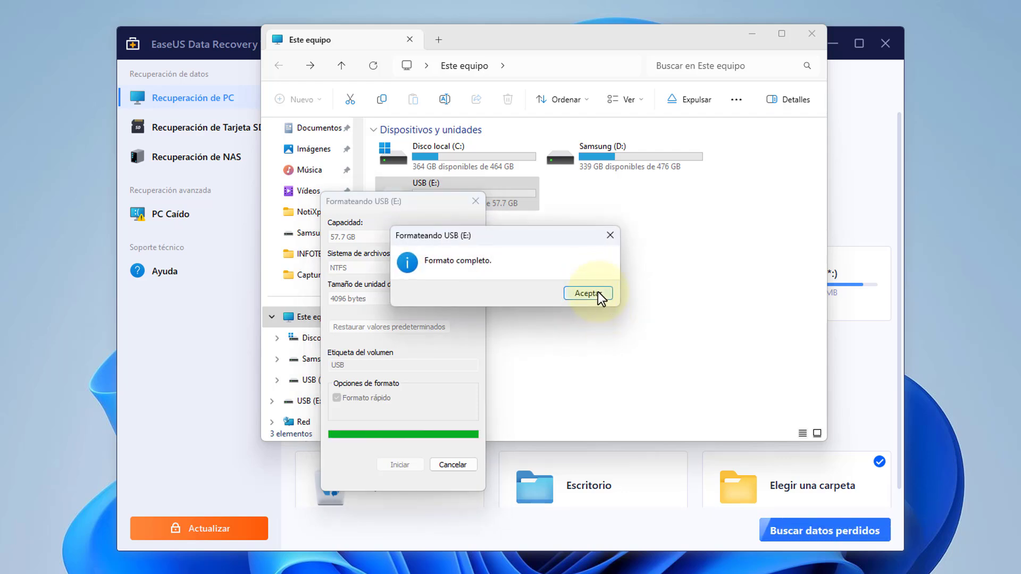
pyautogui.click(588, 293)
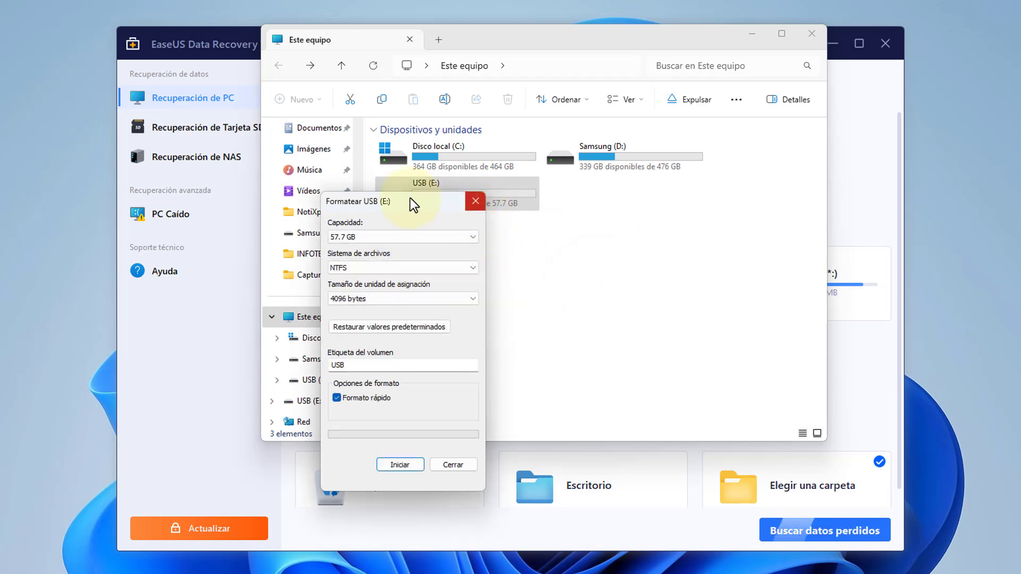
pyautogui.click(476, 201)
pyautogui.click(811, 33)
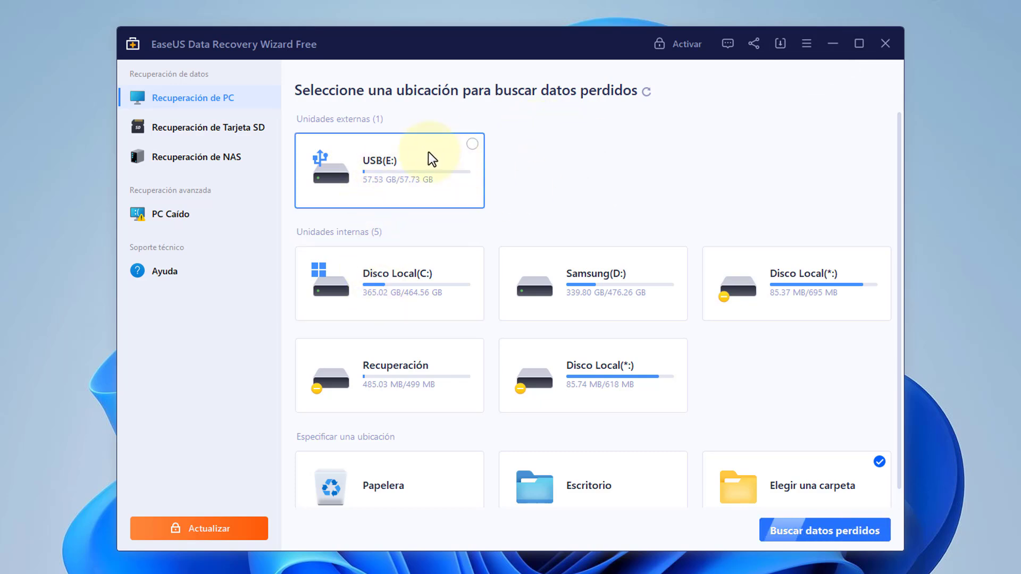
# Step: Open File Explorer and move it aside, and start scanning USB (E:) for lost data in EaseUS Data Recovery Wizard
pyautogui.press('super+e')
pyautogui.moveTo(615, 39); pyautogui.dragTo(857, 68)
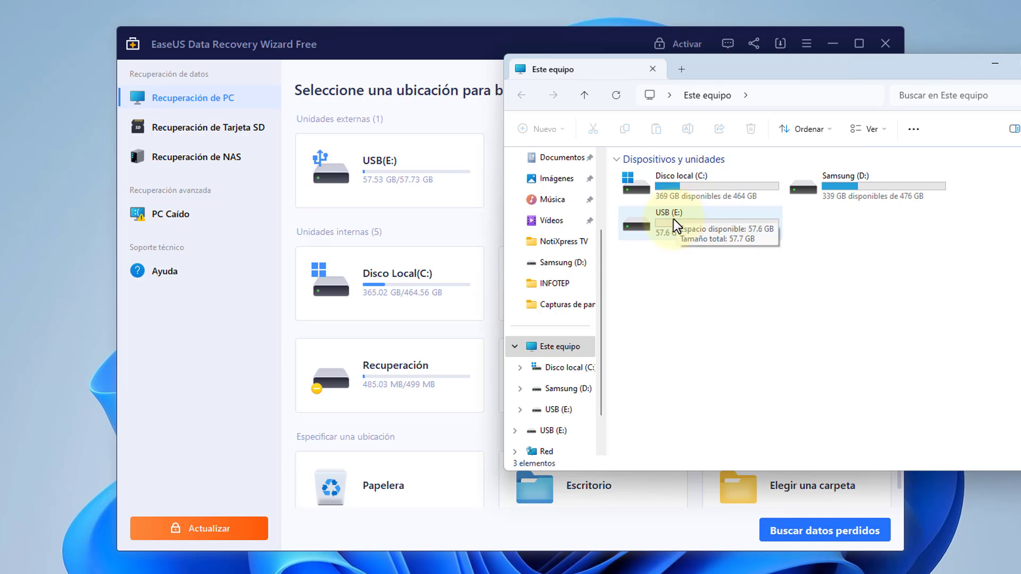
pyautogui.click(394, 168)
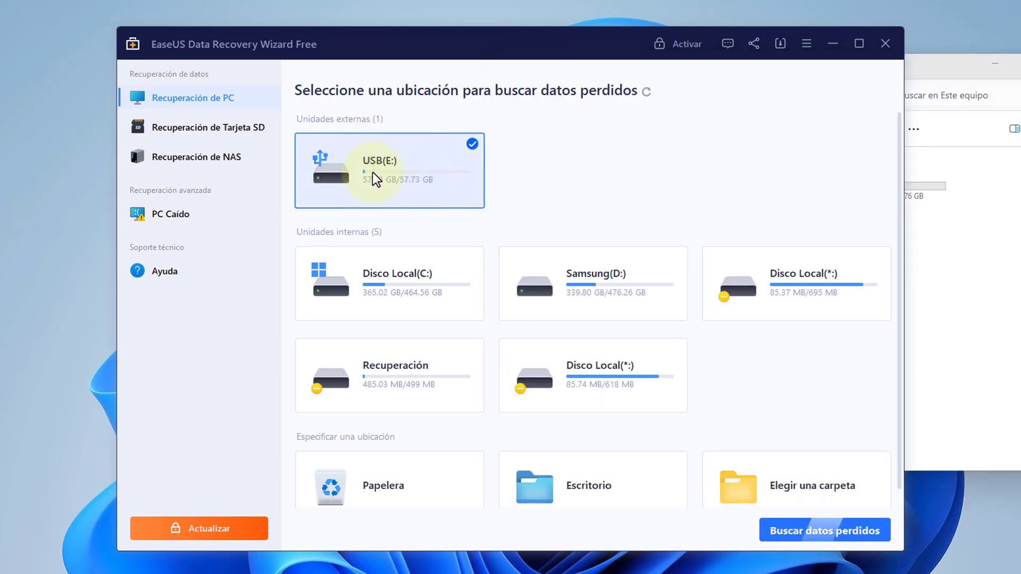
pyautogui.doubleClick(383, 173)
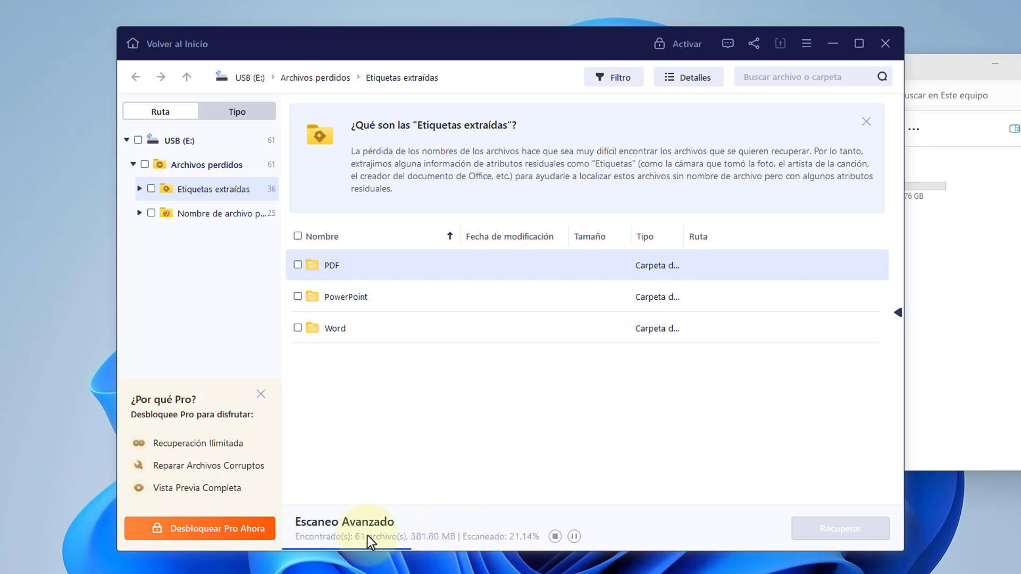
# Step: Open the Nombre de archivo perdido folder under Archivos perdidos and look through its file-type folders
pyautogui.click(229, 168)
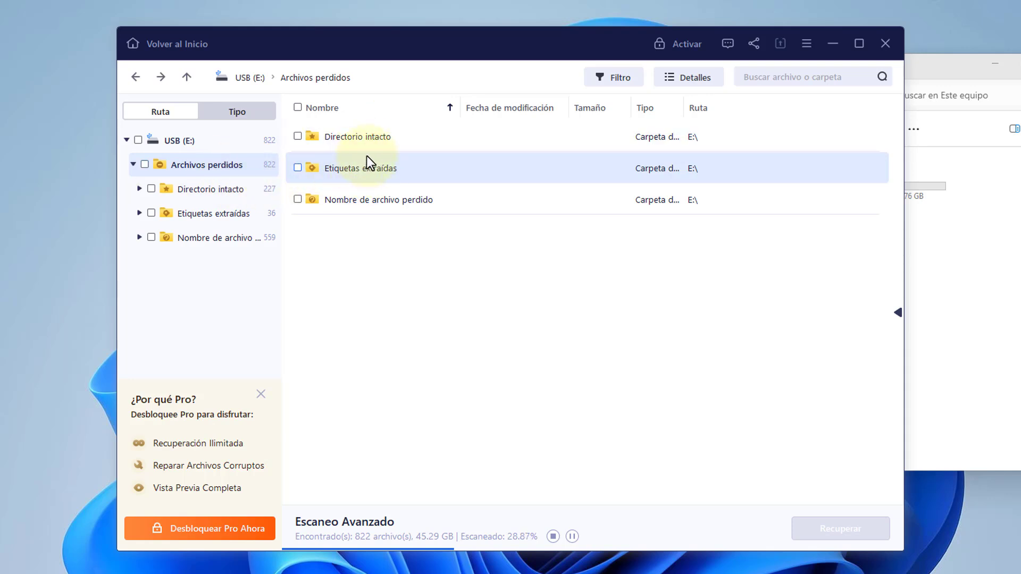
pyautogui.doubleClick(377, 199)
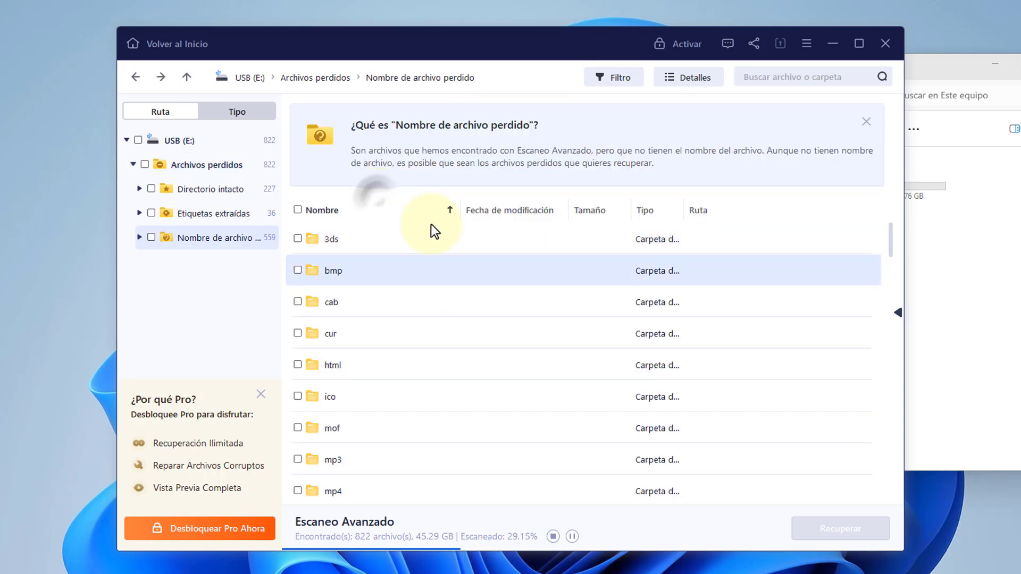
pyautogui.scroll(-5, 385, 319)
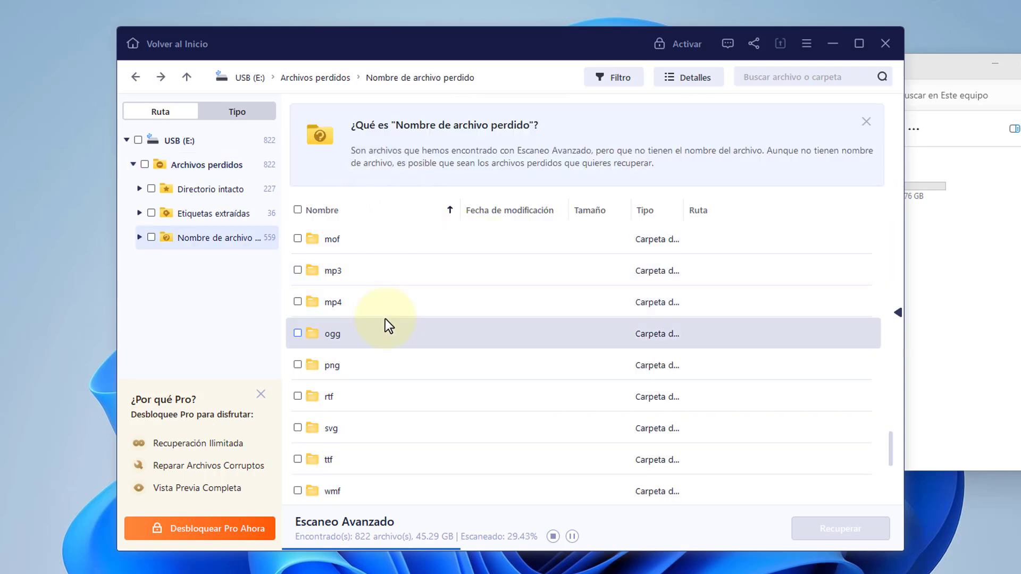
pyautogui.scroll(5, 391, 331)
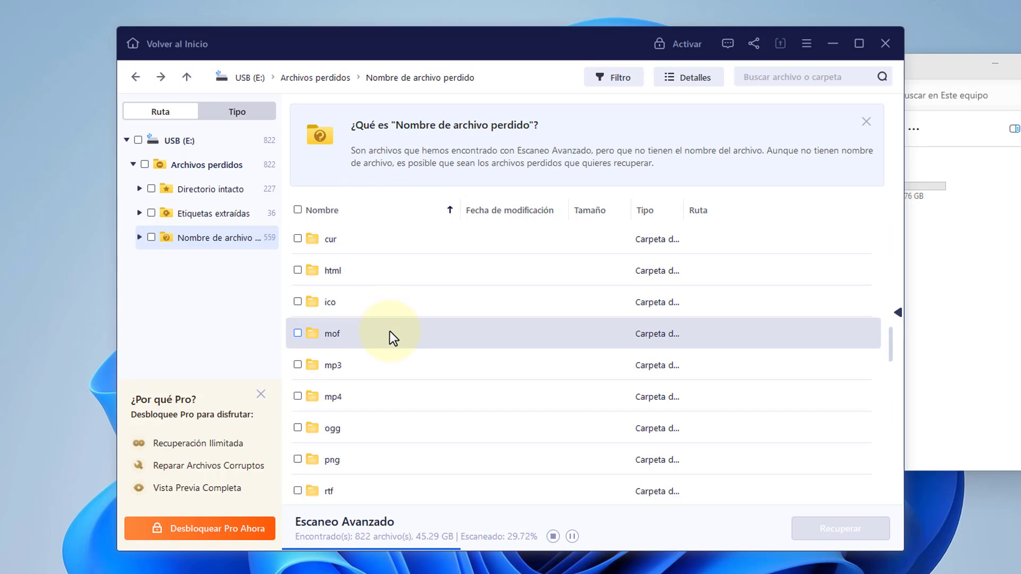
# Step: Look through the recovered files in the mp4 and png folders of Nombre de archivo perdido
pyautogui.scroll(-3, 390, 331)
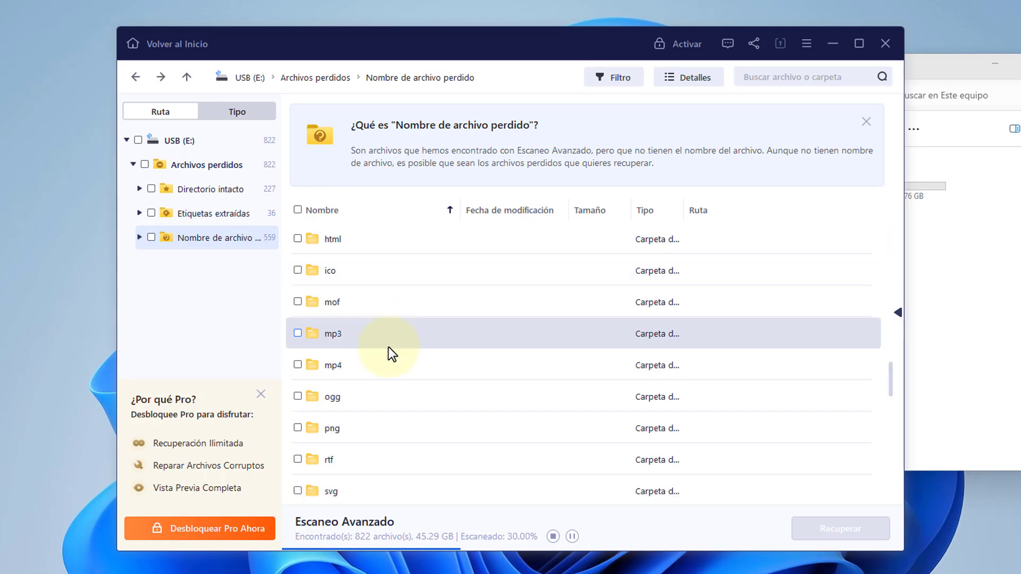
pyautogui.doubleClick(372, 368)
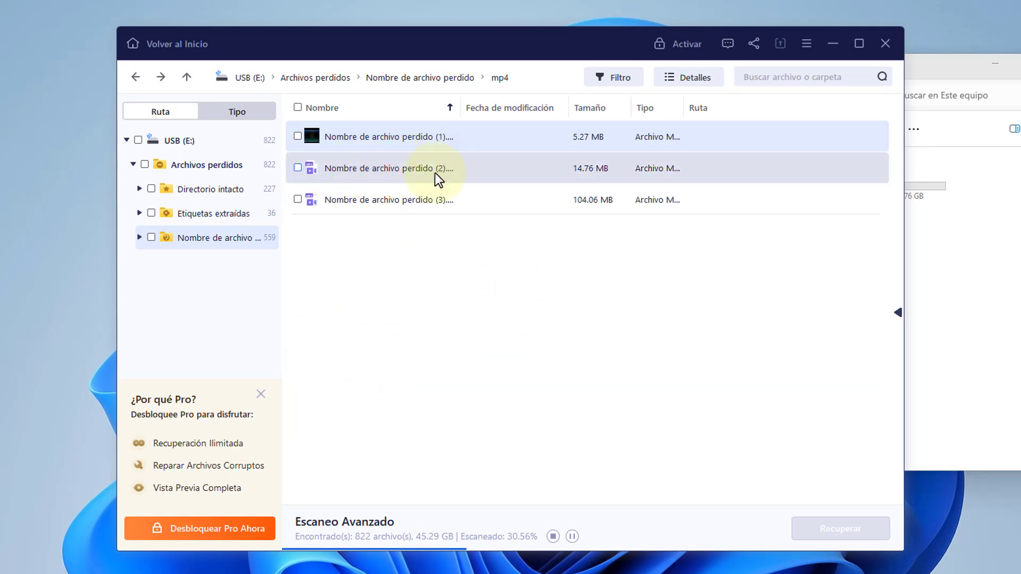
pyautogui.click(135, 77)
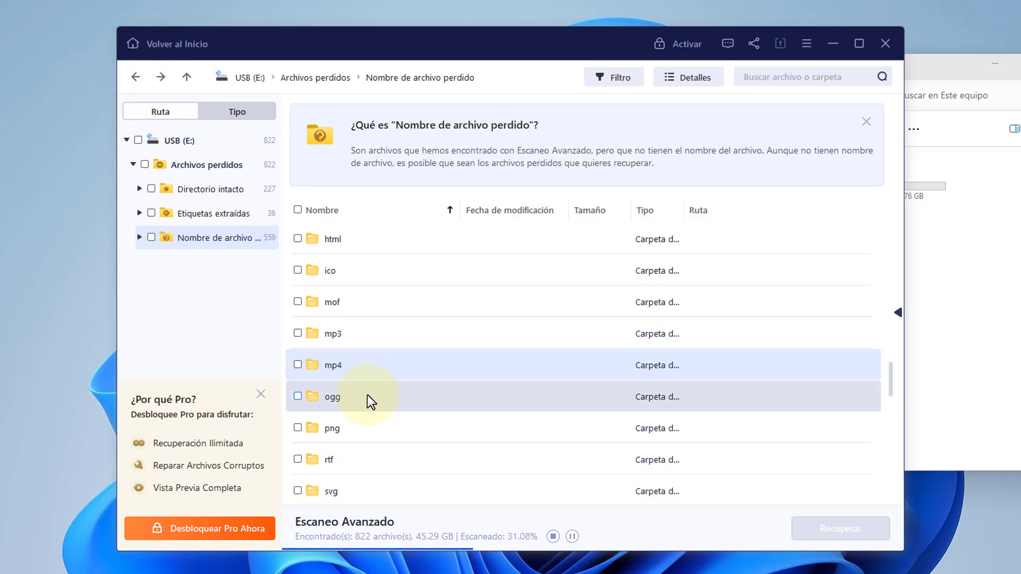
pyautogui.scroll(-1, 368, 395)
pyautogui.doubleClick(351, 400)
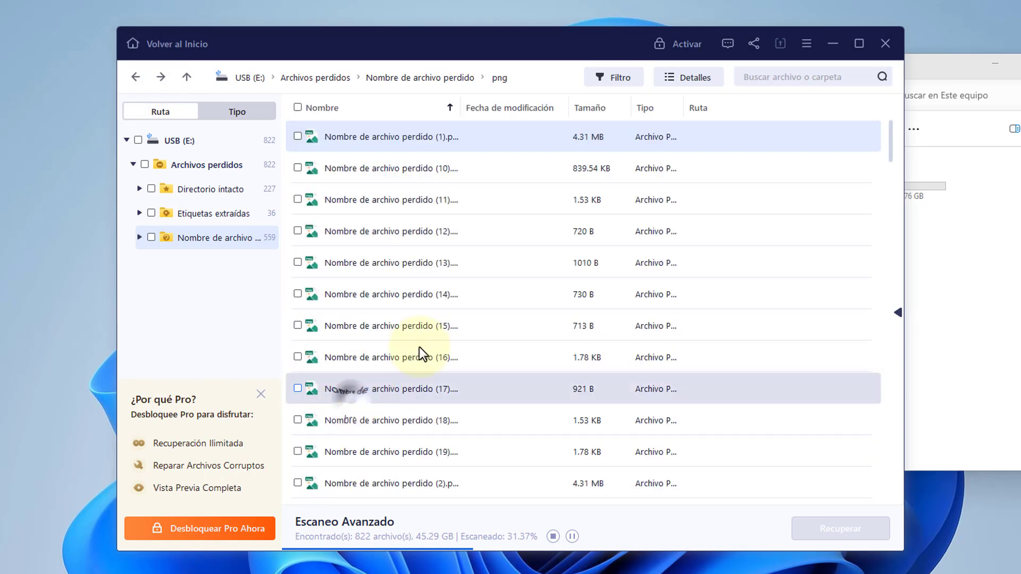
pyautogui.scroll(-3, 367, 458)
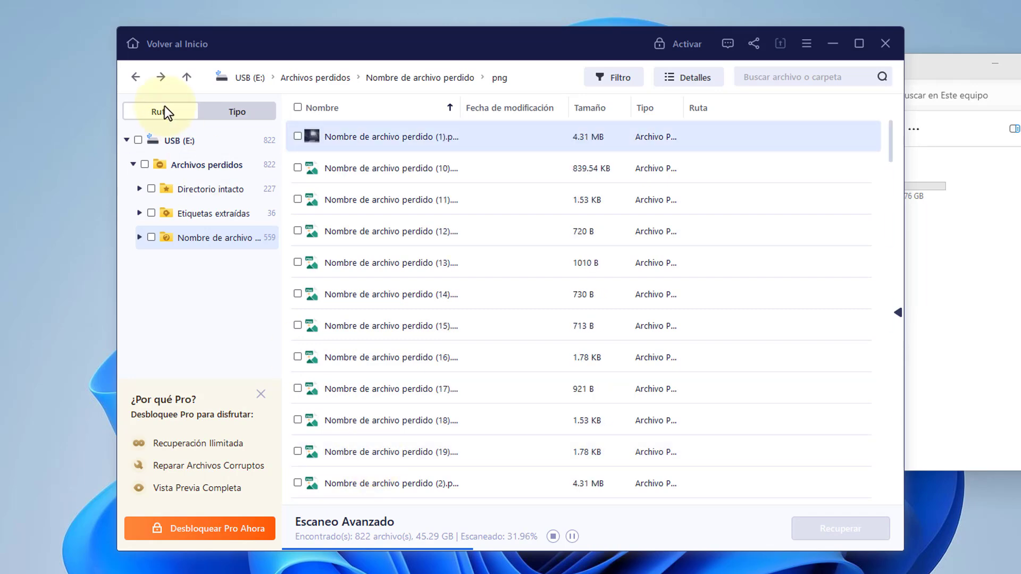
pyautogui.click(135, 77)
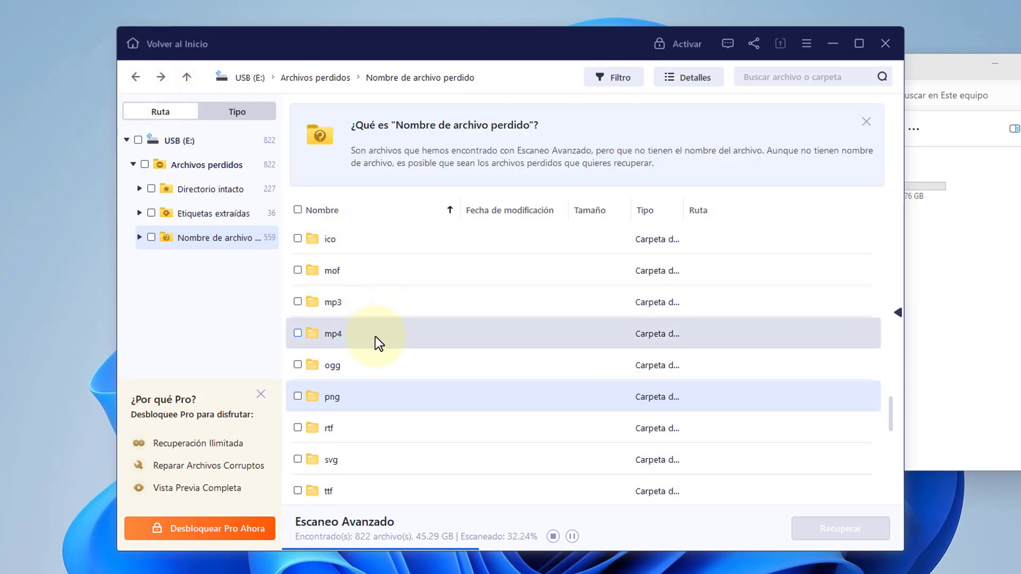
# Step: Open the mp3 folder, look over its whole list of lost files and return to the file-type folders
pyautogui.doubleClick(327, 298)
pyautogui.scroll(-3, 436, 336)
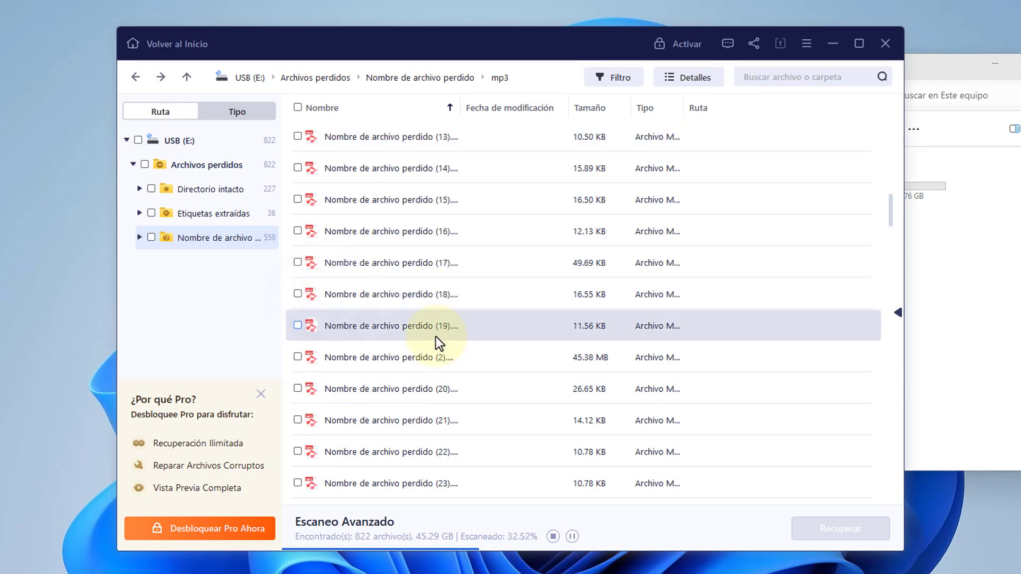
pyautogui.scroll(-10, 436, 336)
pyautogui.scroll(13, 435, 336)
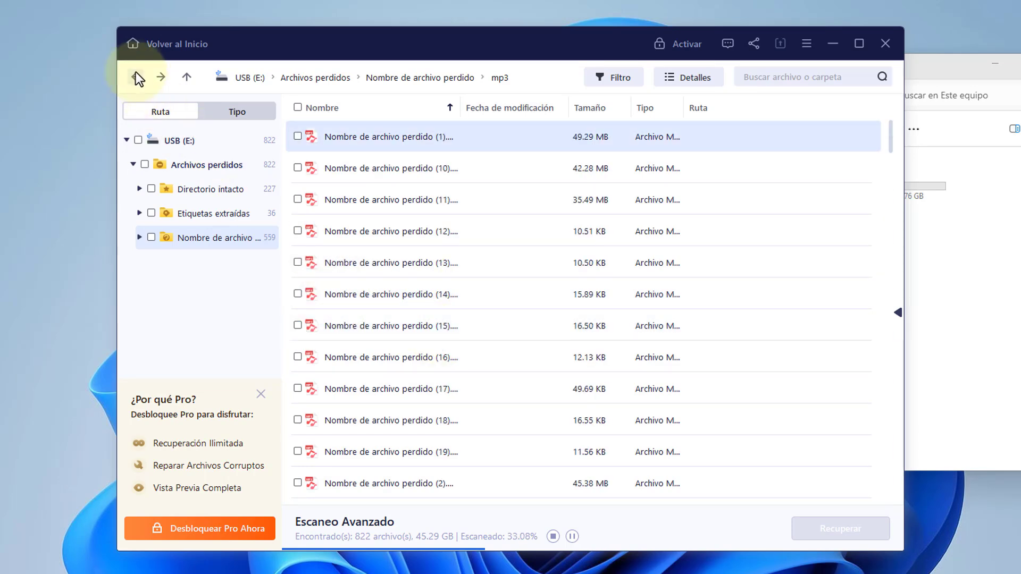
pyautogui.click(136, 76)
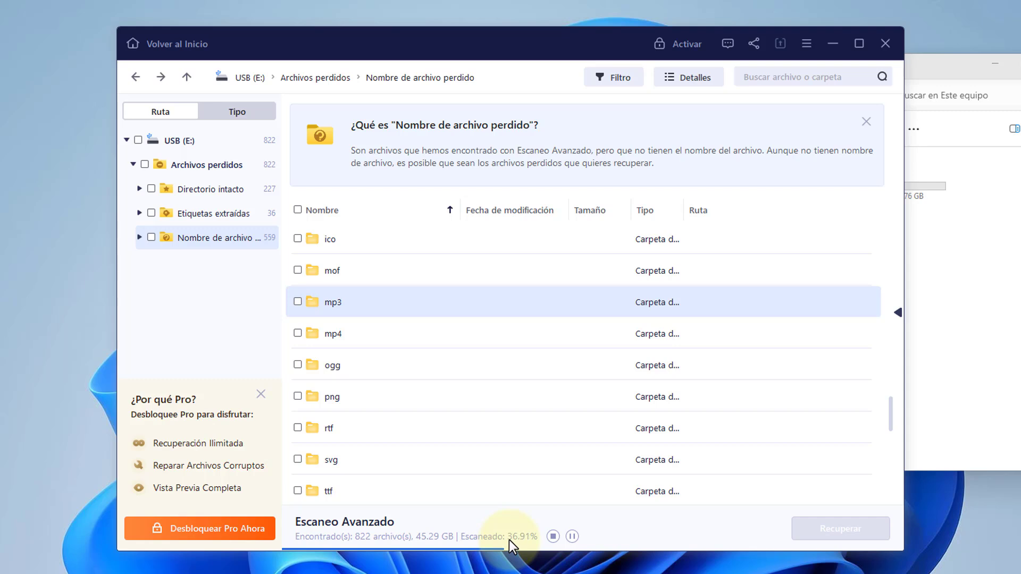
# Step: Check the files in the ico folder and go back to the Nombre de archivo perdido folder
pyautogui.scroll(-1, 420, 353)
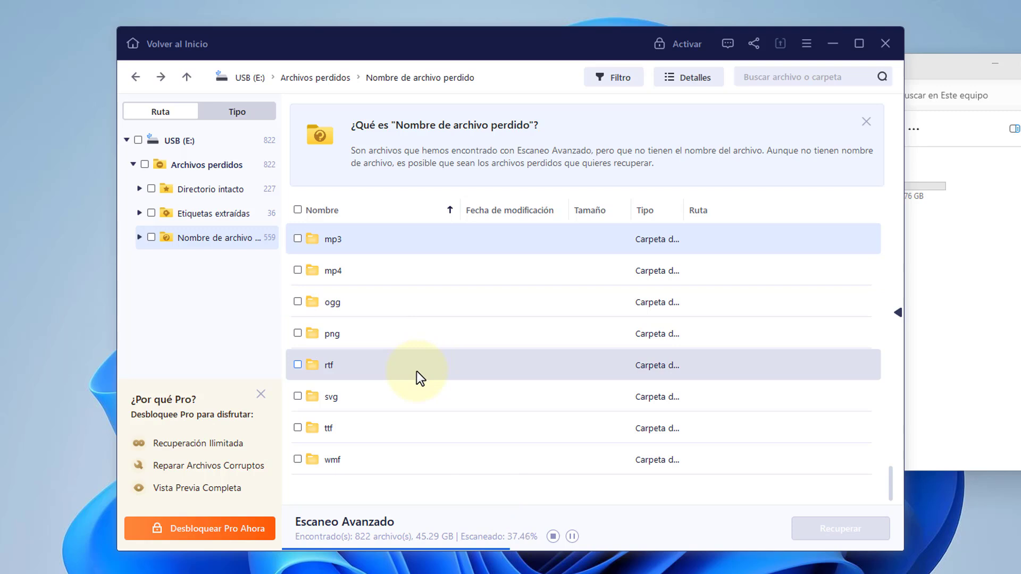
pyautogui.scroll(2, 417, 373)
pyautogui.scroll(1, 417, 371)
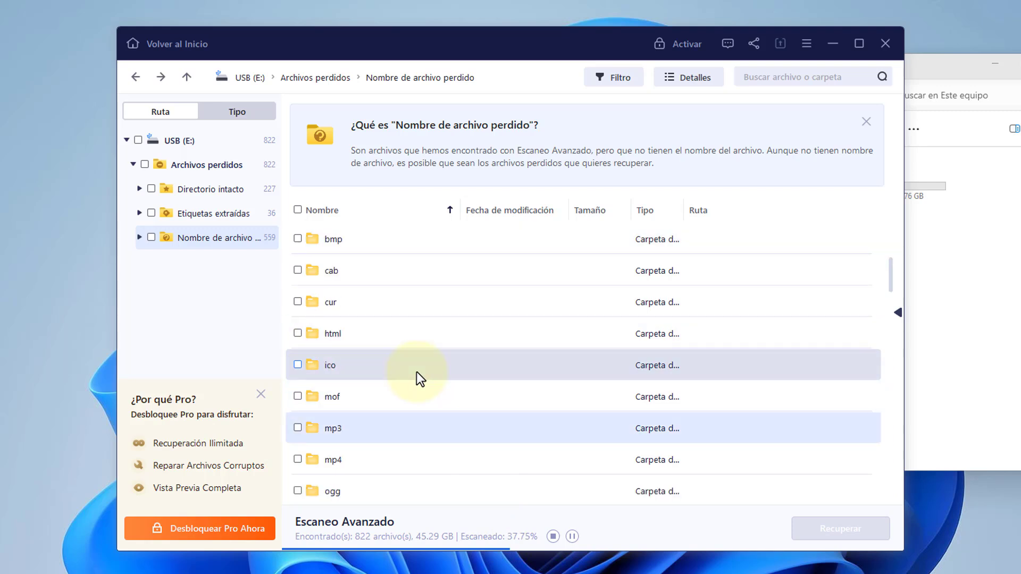
pyautogui.doubleClick(388, 369)
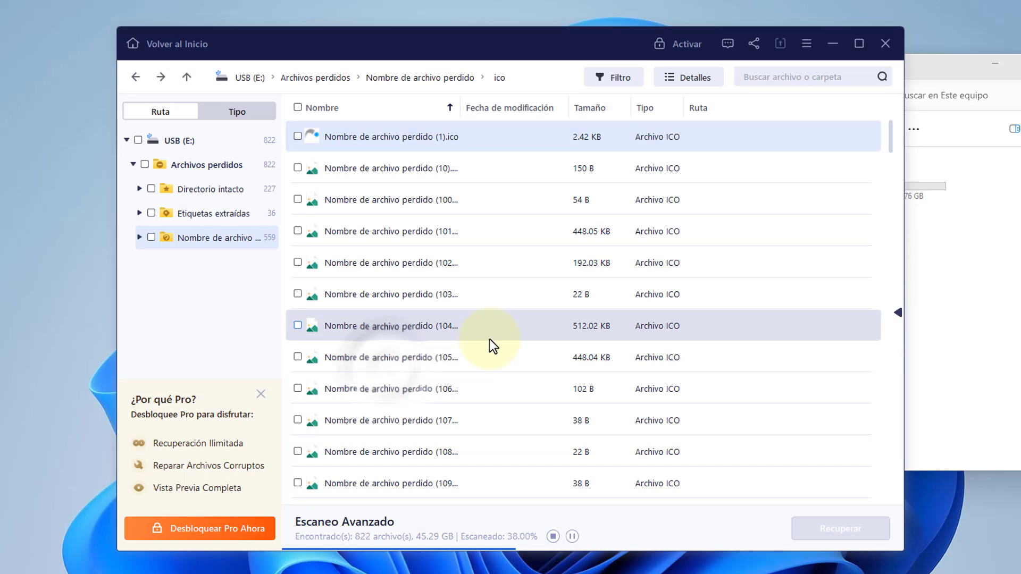
pyautogui.click(136, 76)
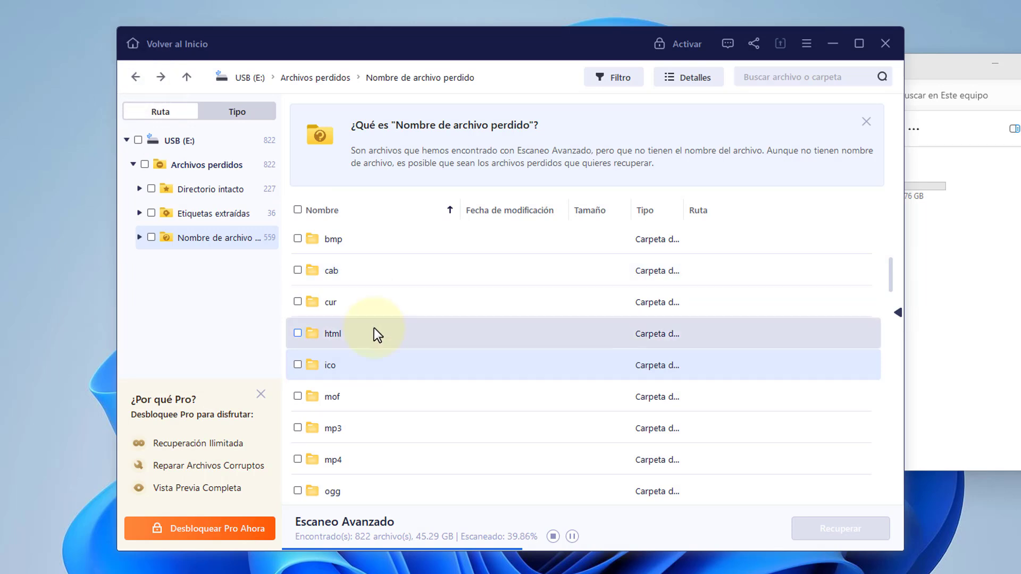
# Step: Preview the images Nombre de archivo perdido (11).png and Nombre de archivo perdido (2).png in the png folder, closing each preview
pyautogui.scroll(-5, 328, 311)
pyautogui.doubleClick(340, 255)
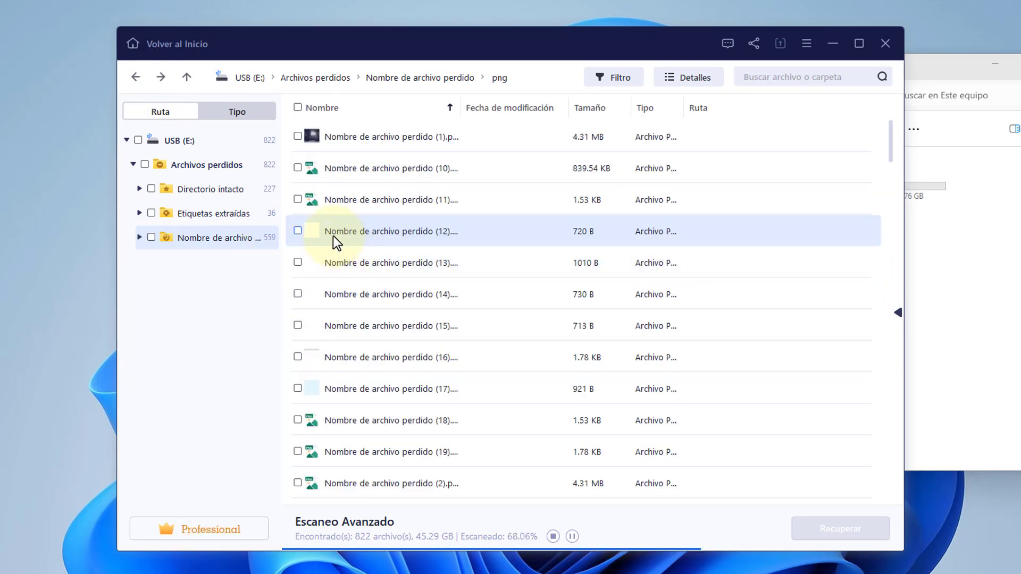
pyautogui.doubleClick(358, 206)
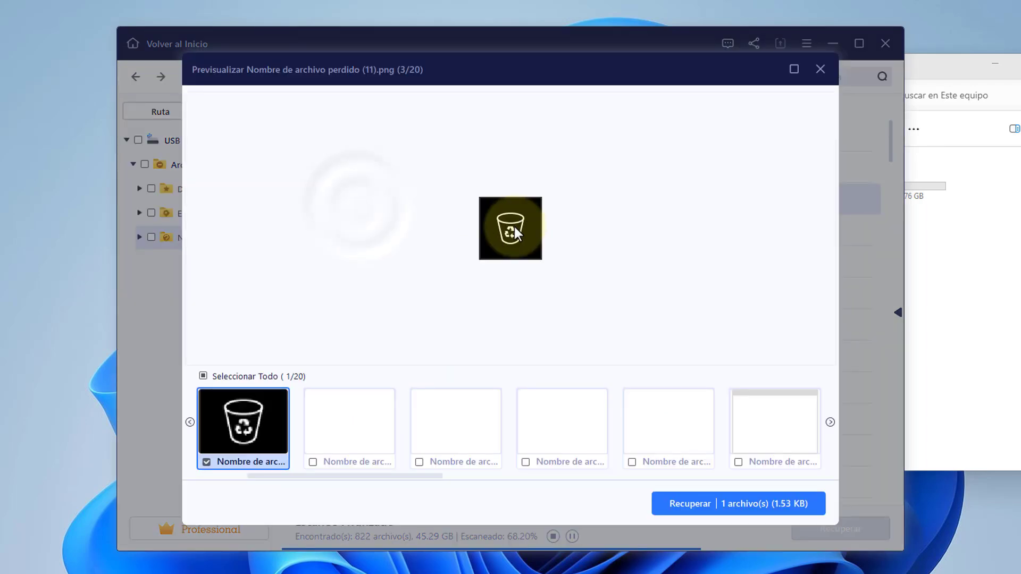
pyautogui.click(820, 69)
pyautogui.scroll(-1, 429, 383)
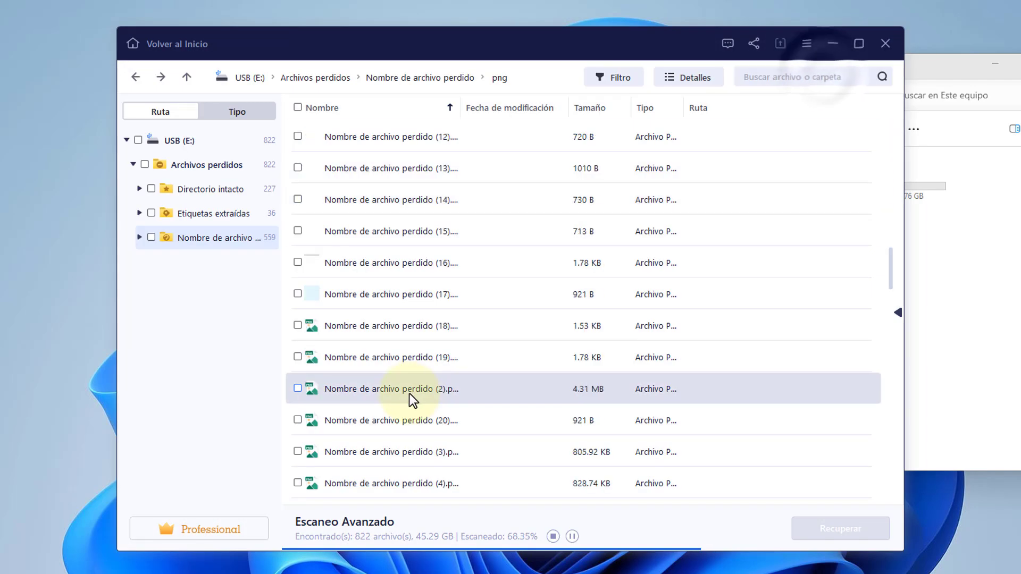
pyautogui.doubleClick(413, 400)
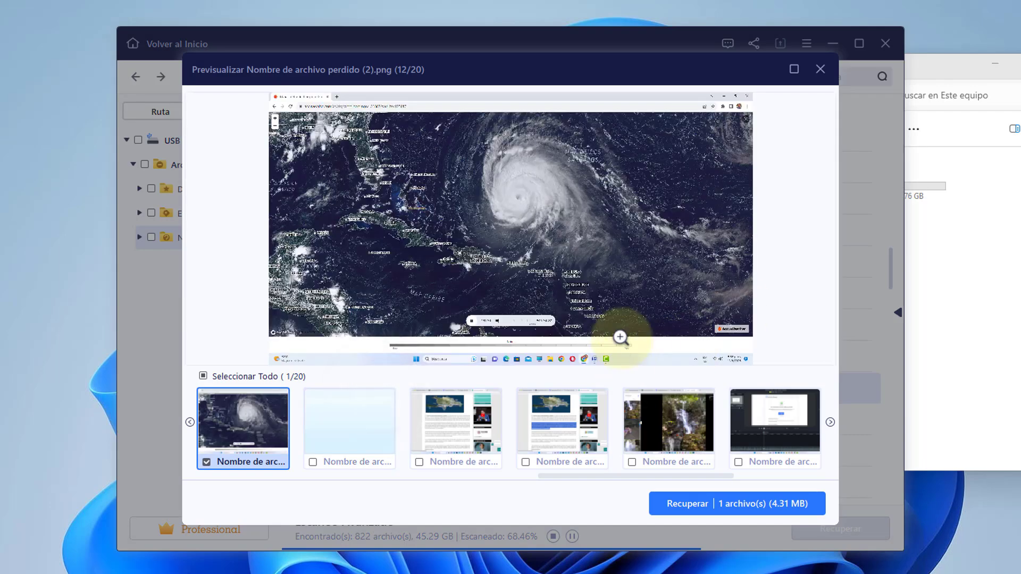
pyautogui.click(821, 69)
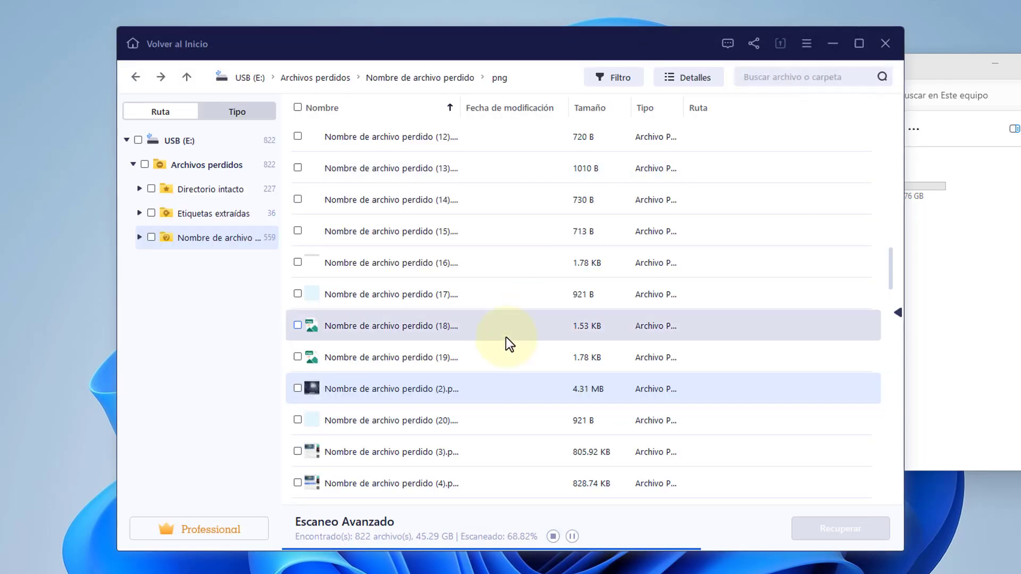
# Step: Open Etiquetas extraídas and check the documents in the first author subfolder of its Word folder
pyautogui.click(218, 238)
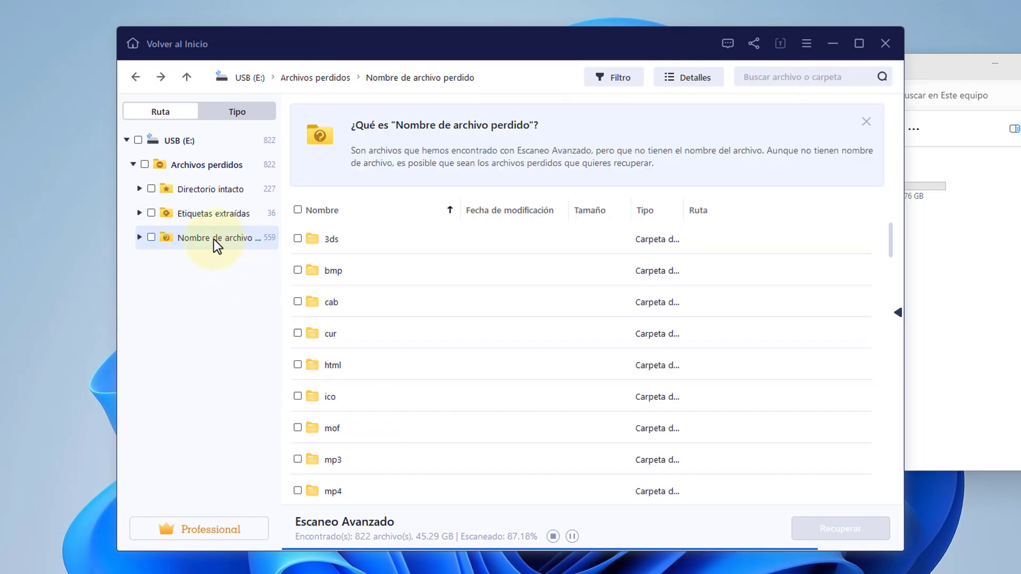
pyautogui.click(204, 213)
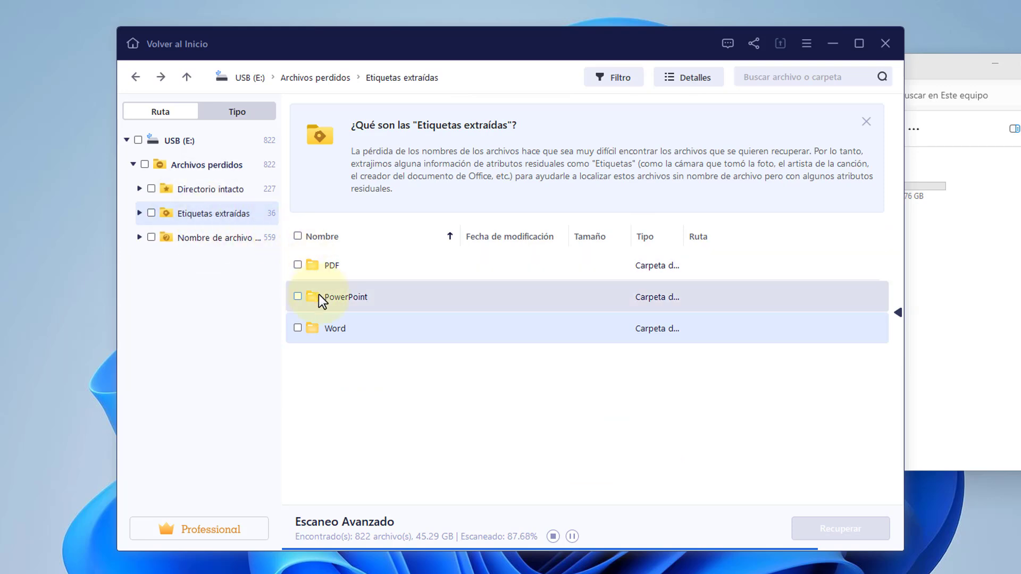
pyautogui.click(353, 302)
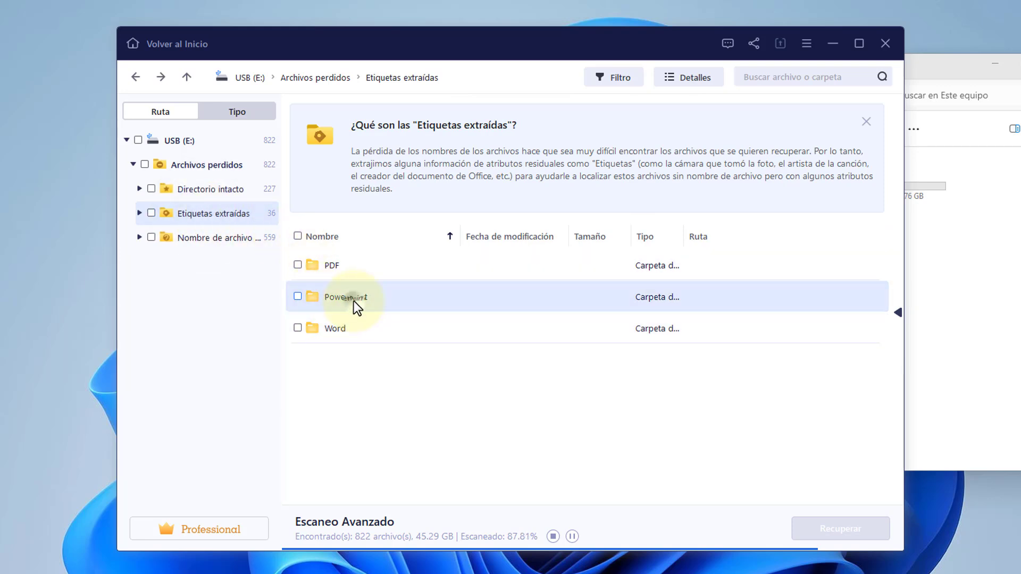
pyautogui.click(362, 271)
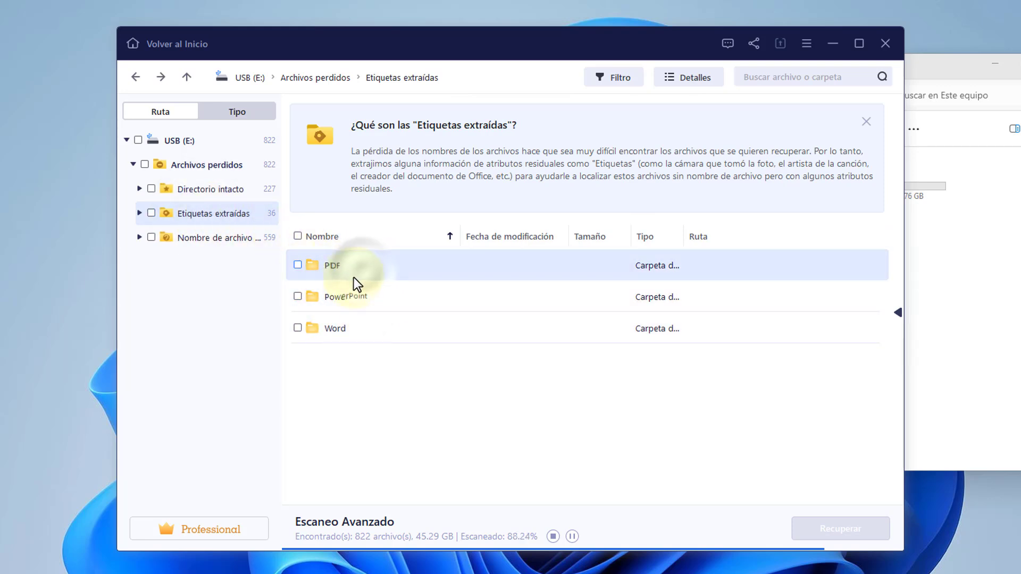
pyautogui.doubleClick(379, 332)
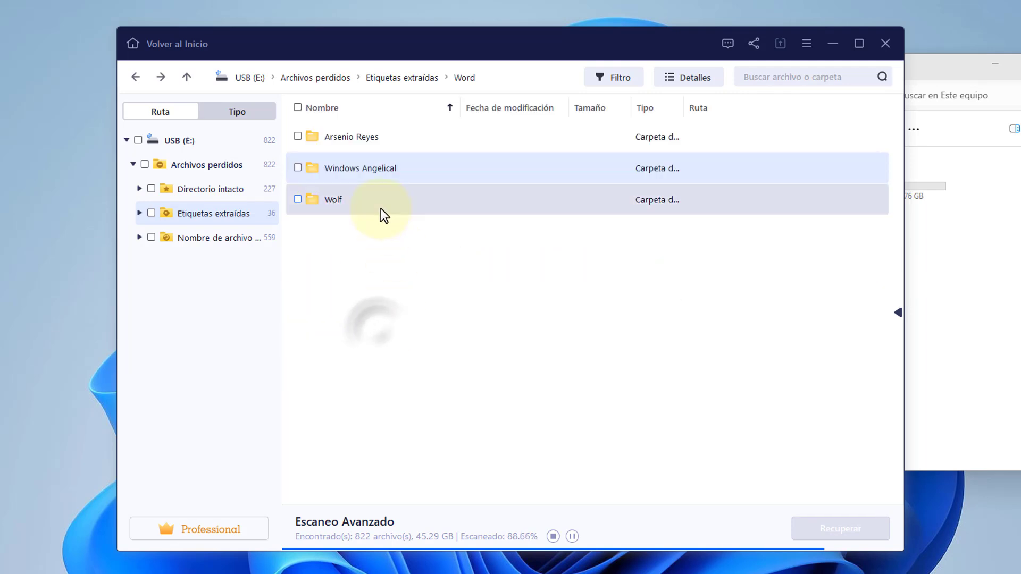
pyautogui.doubleClick(368, 136)
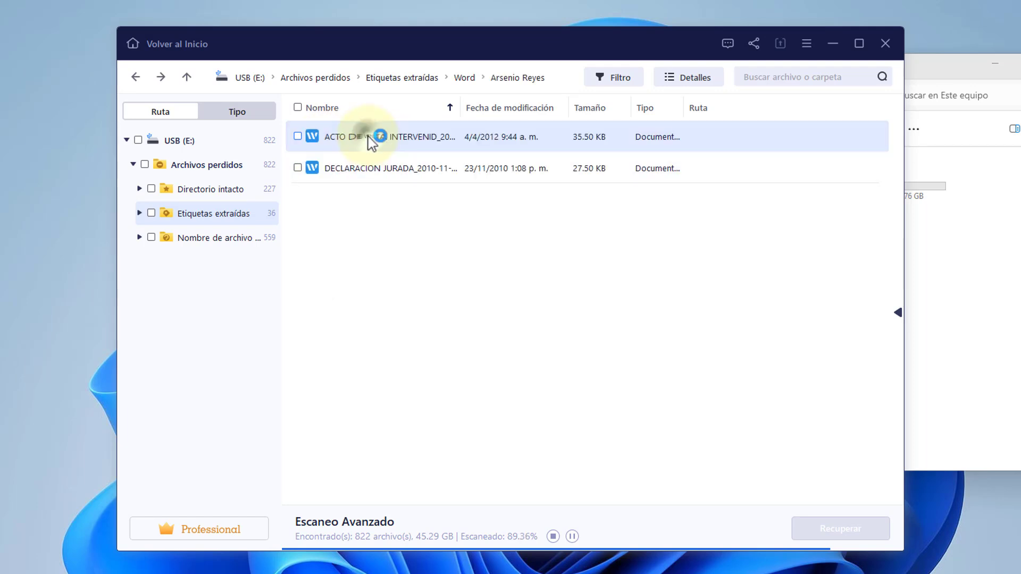
pyautogui.click(136, 77)
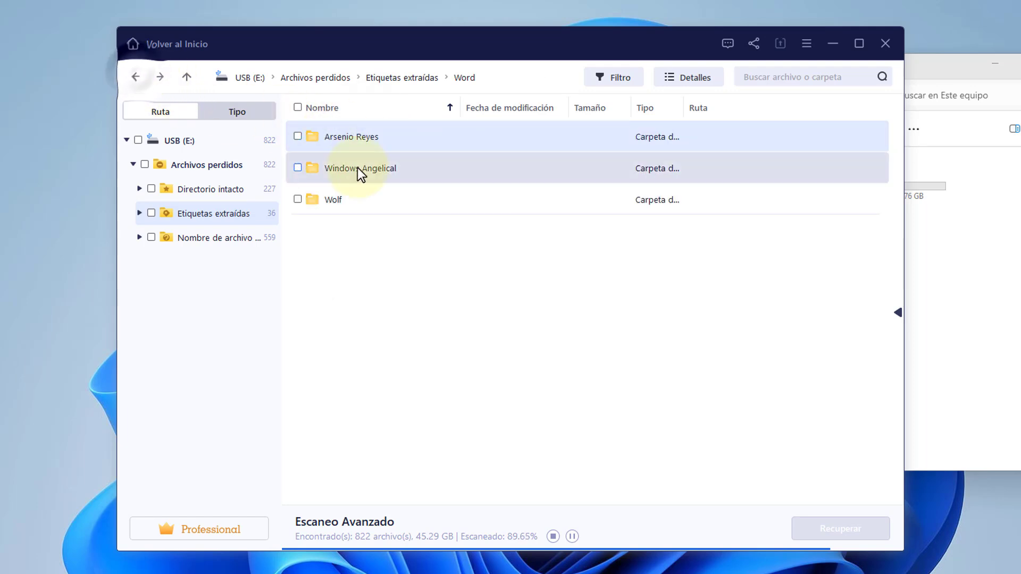
# Step: Look through the Word documents in the Windows Angelical and Wolf folders
pyautogui.doubleClick(357, 167)
pyautogui.scroll(-10, 429, 410)
pyautogui.scroll(-2, 429, 412)
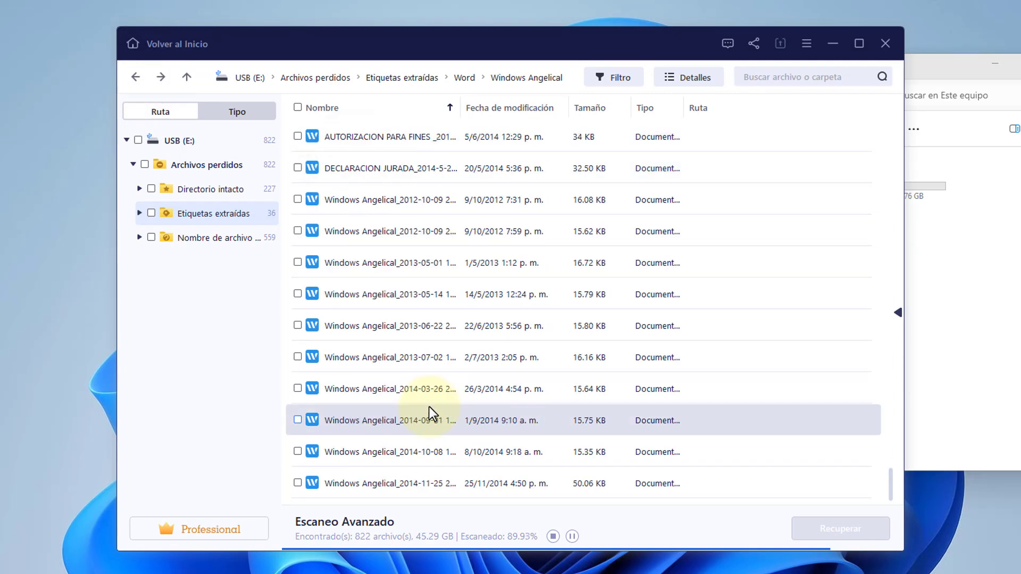
pyautogui.scroll(10, 430, 412)
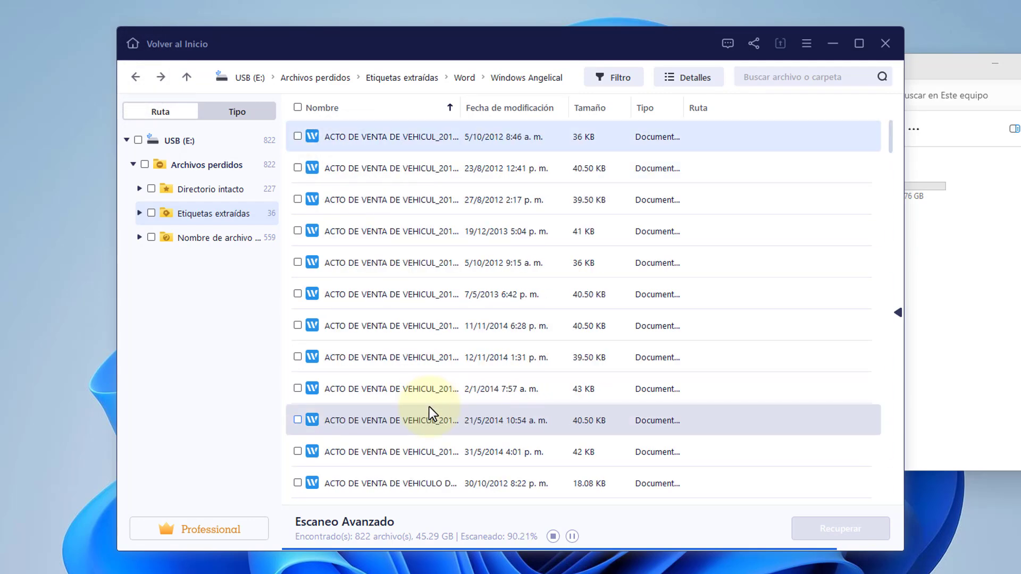
pyautogui.click(136, 77)
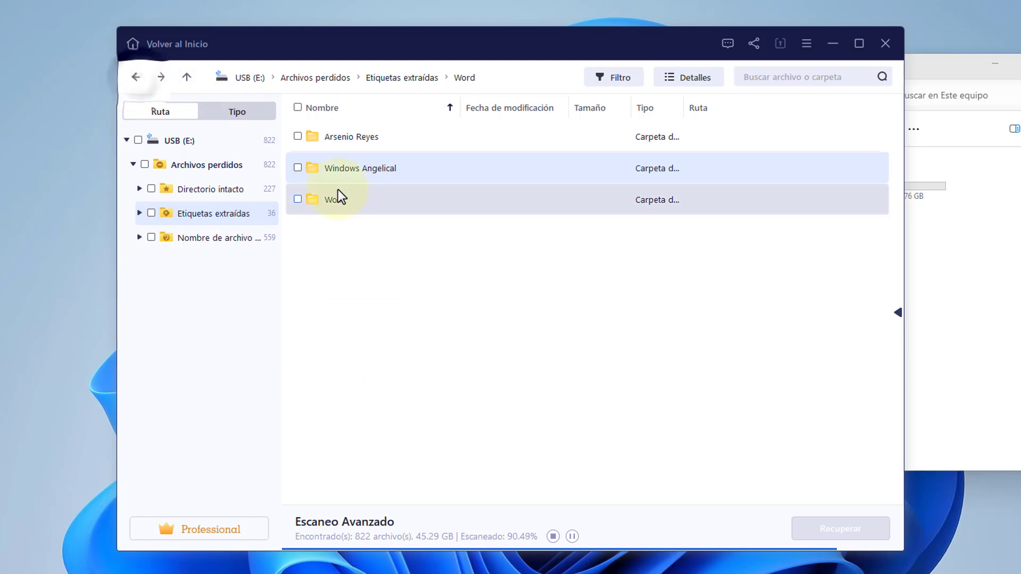
pyautogui.doubleClick(344, 202)
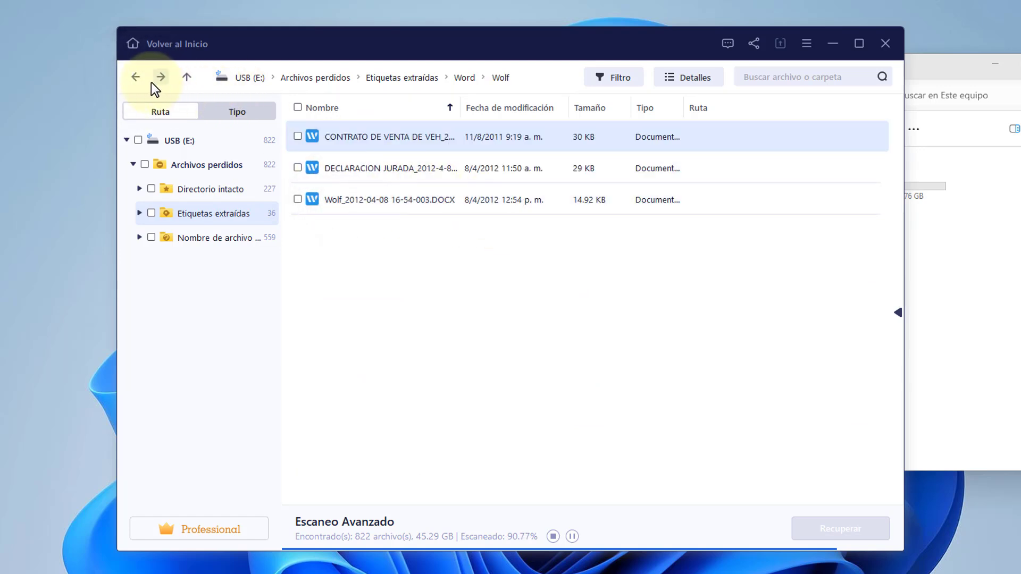
# Step: Return to the Etiquetas extraídas folder and stop the advanced scan of USB (E:)
pyautogui.click(136, 78)
pyautogui.click(137, 77)
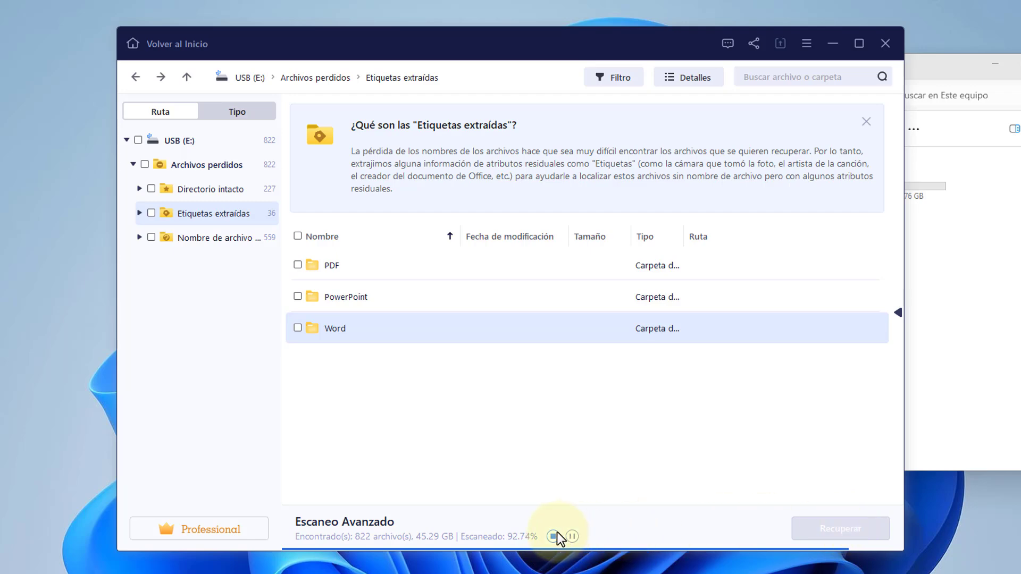
pyautogui.click(553, 537)
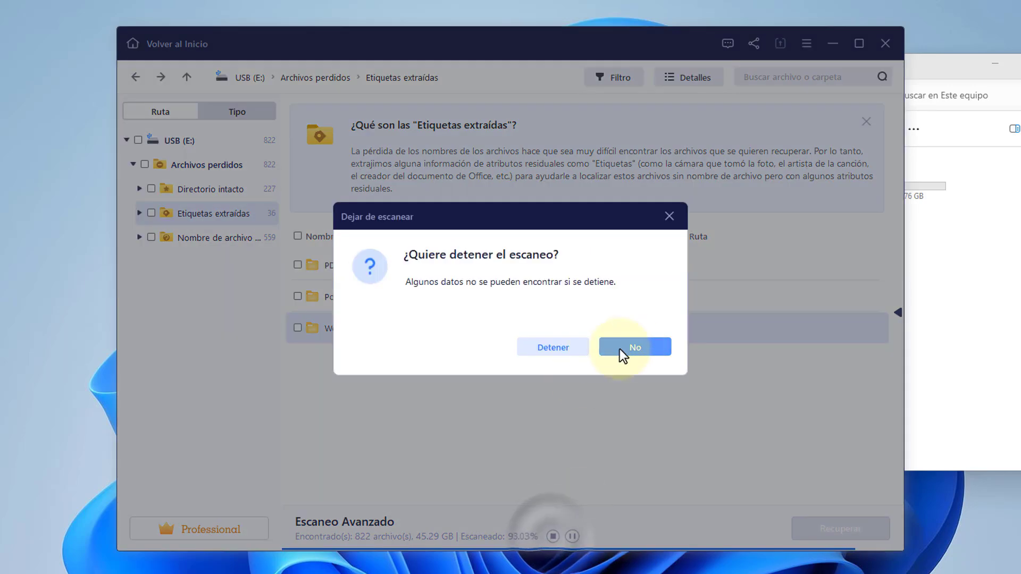
pyautogui.click(554, 348)
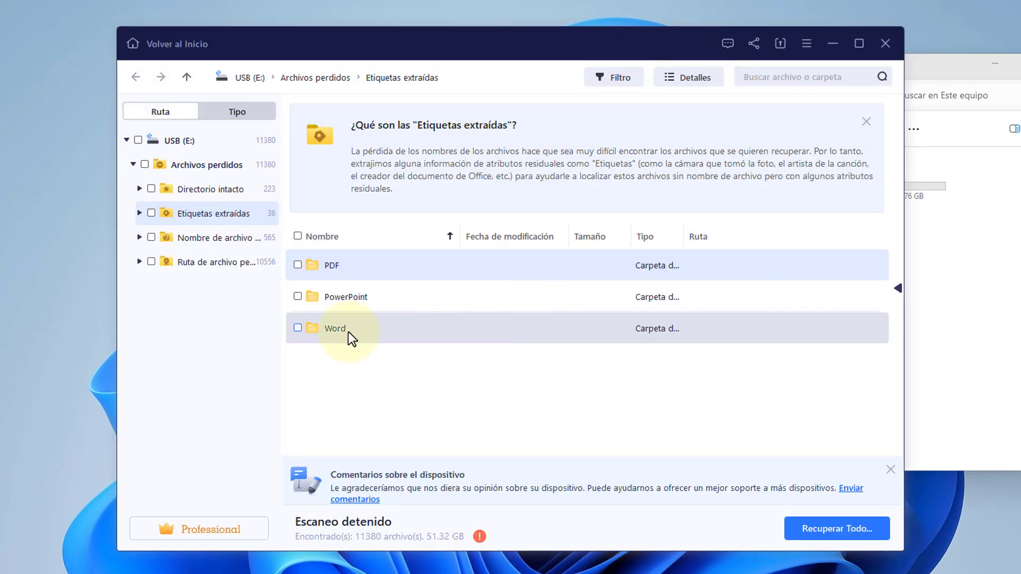
pyautogui.click(297, 266)
pyautogui.click(297, 297)
pyautogui.click(298, 327)
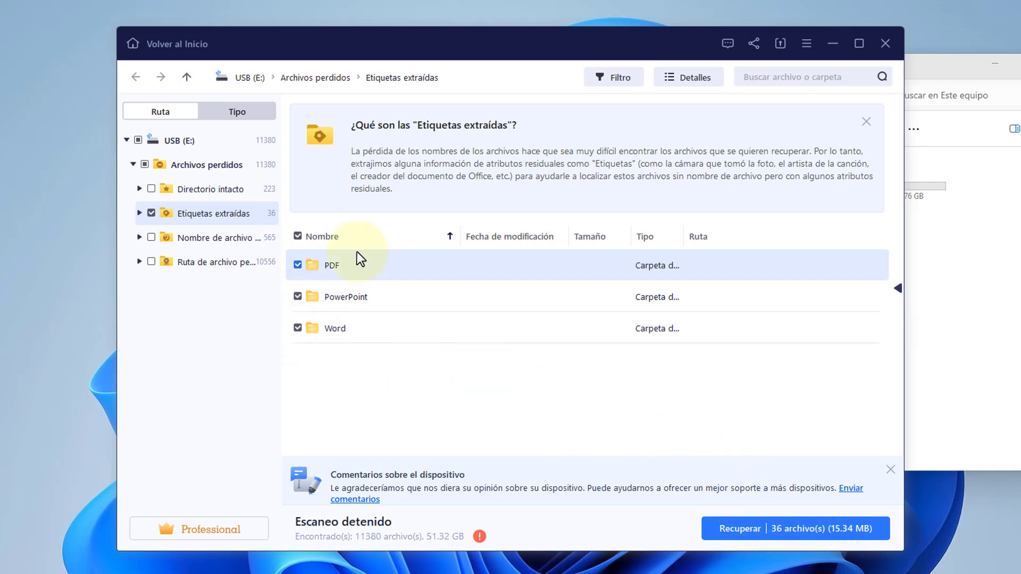
pyautogui.click(298, 265)
pyautogui.click(297, 296)
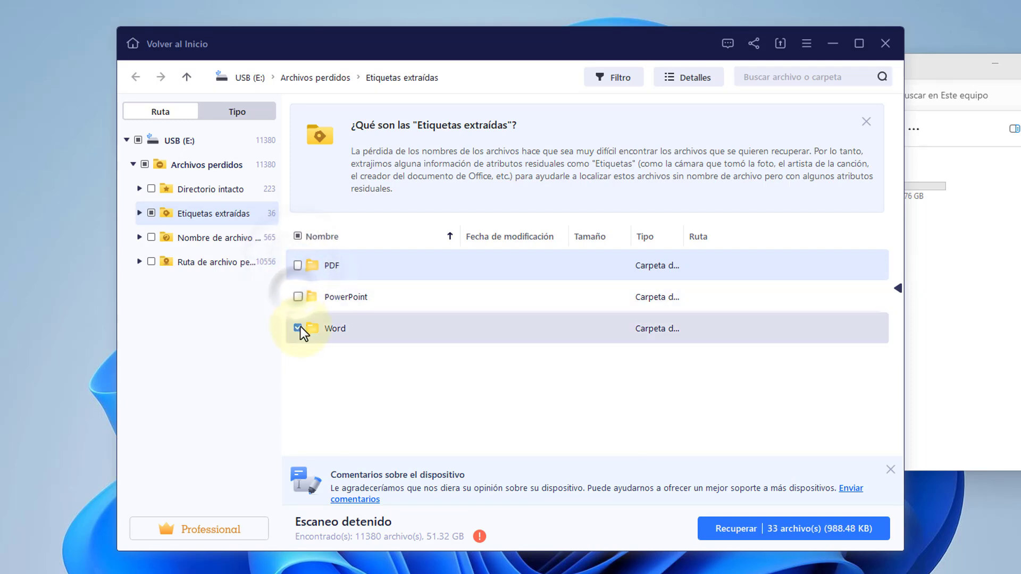
pyautogui.click(298, 328)
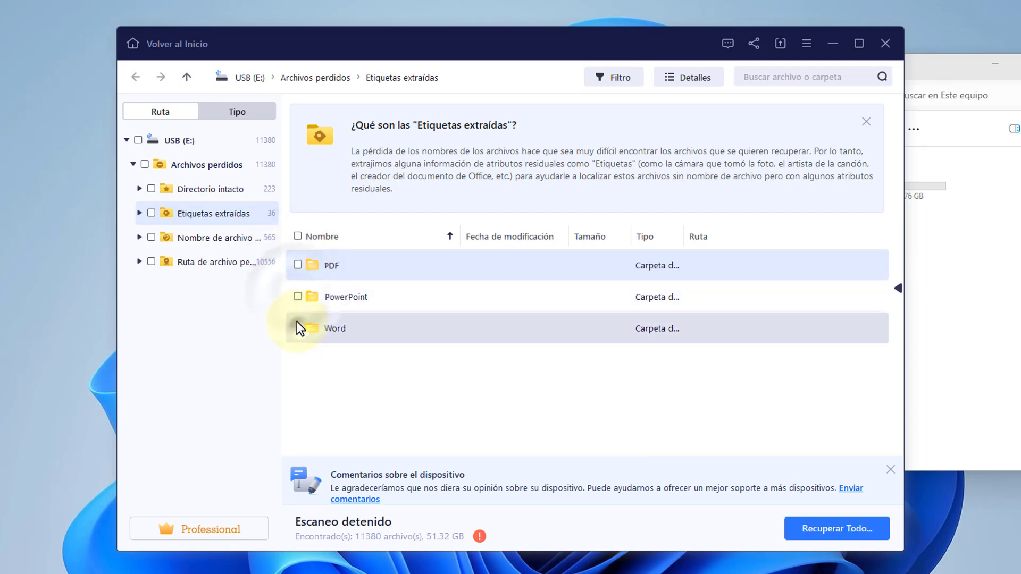
# Step: Select only the PDF, PowerPoint and Word folders under Etiquetas extraídas for recovery, leaving the rest of USB (E:) unselected
pyautogui.click(137, 140)
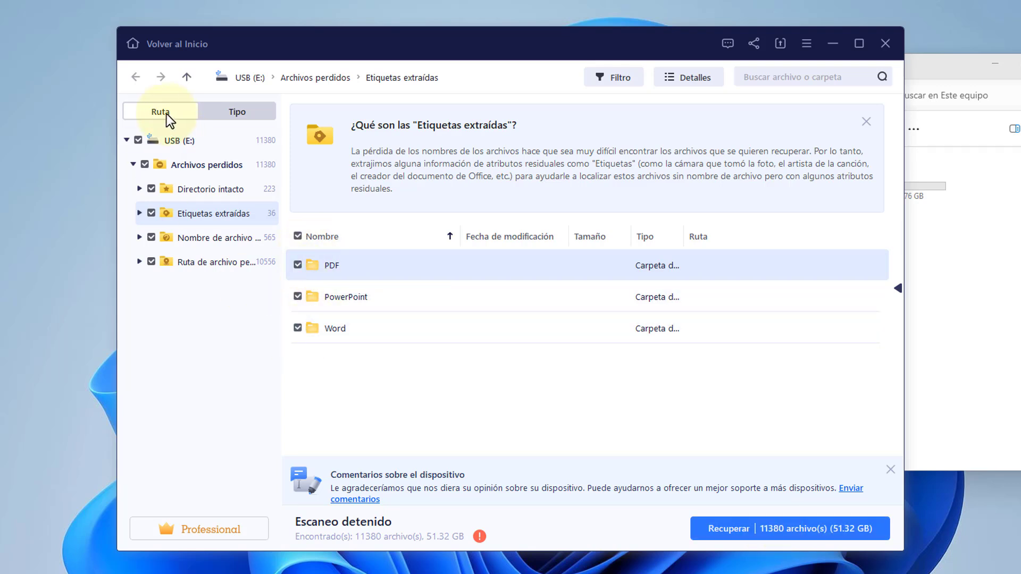
pyautogui.click(140, 142)
pyautogui.click(297, 265)
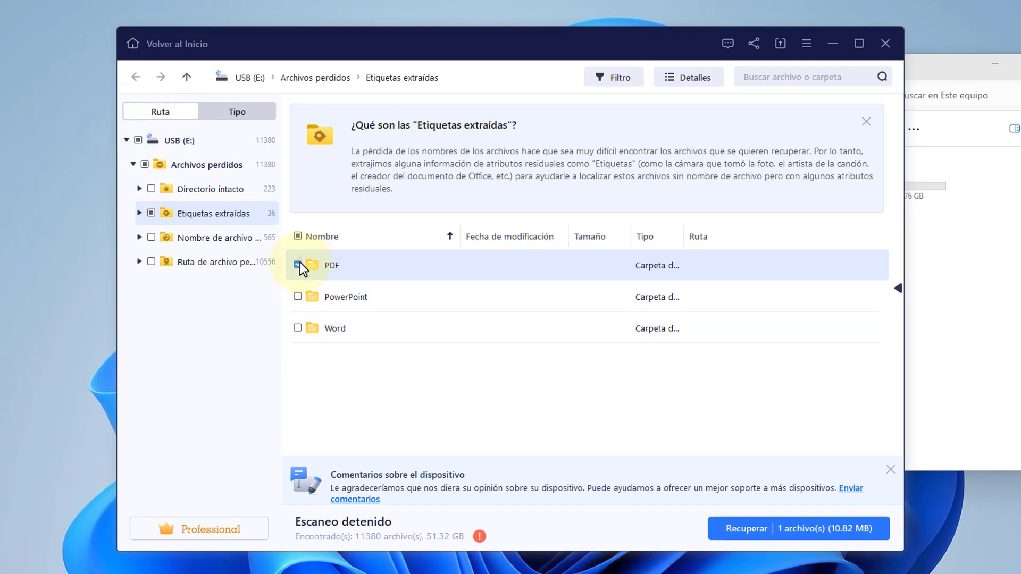
pyautogui.click(298, 297)
pyautogui.click(298, 328)
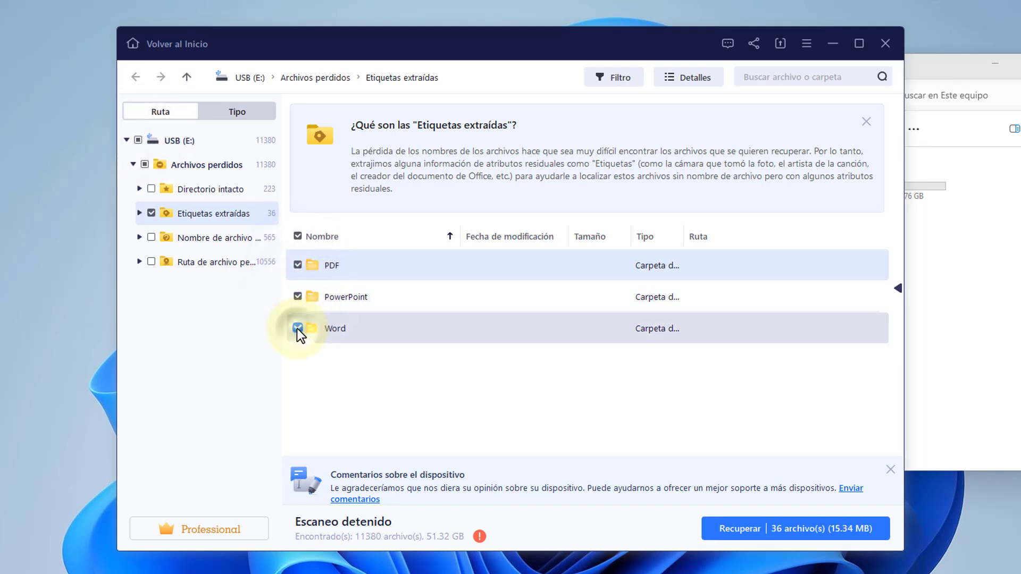
# Step: Recover the selected folders, choosing Documentos as the save location
pyautogui.click(790, 528)
pyautogui.scroll(3, 171, 229)
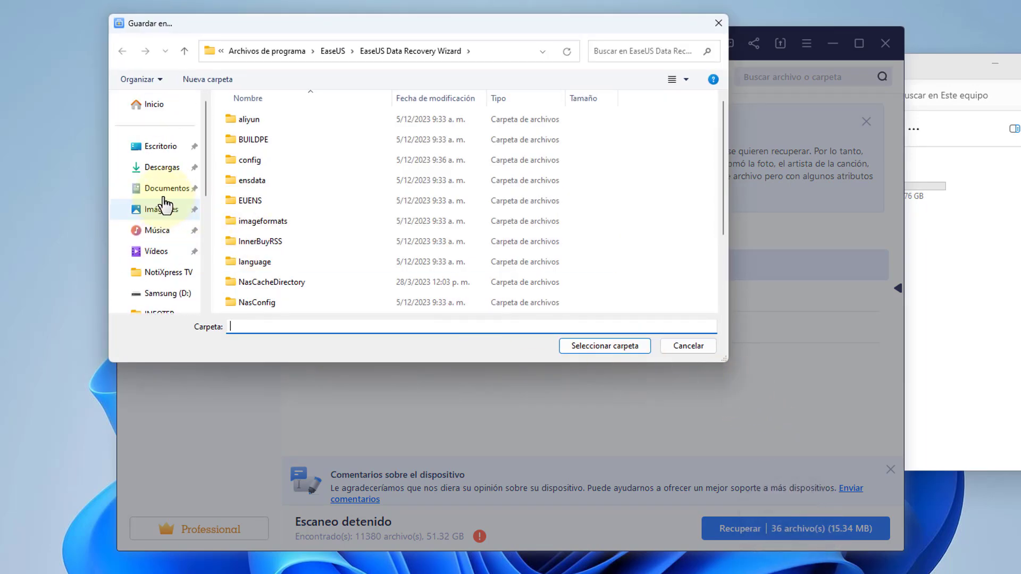
pyautogui.click(168, 187)
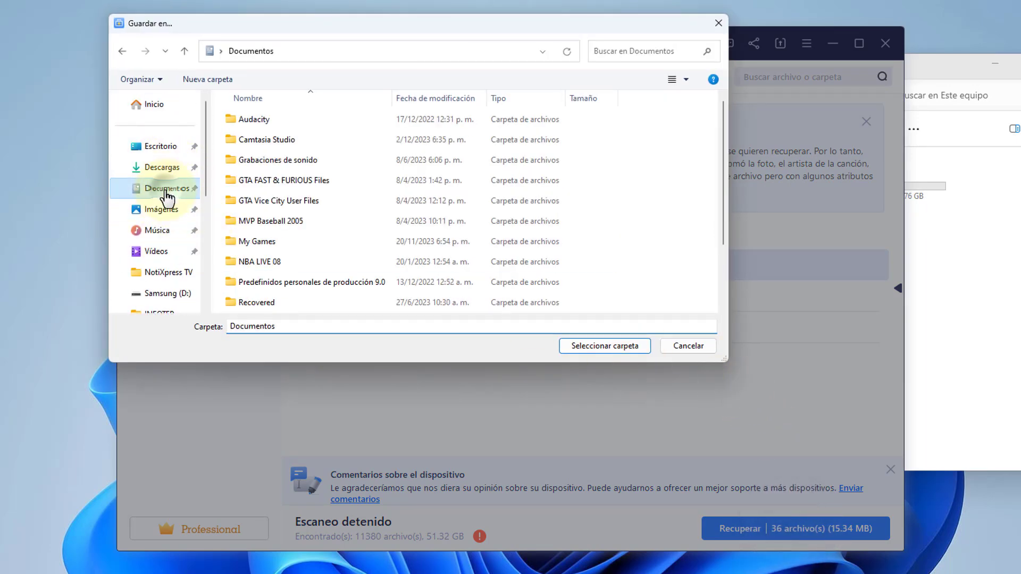
pyautogui.click(616, 340)
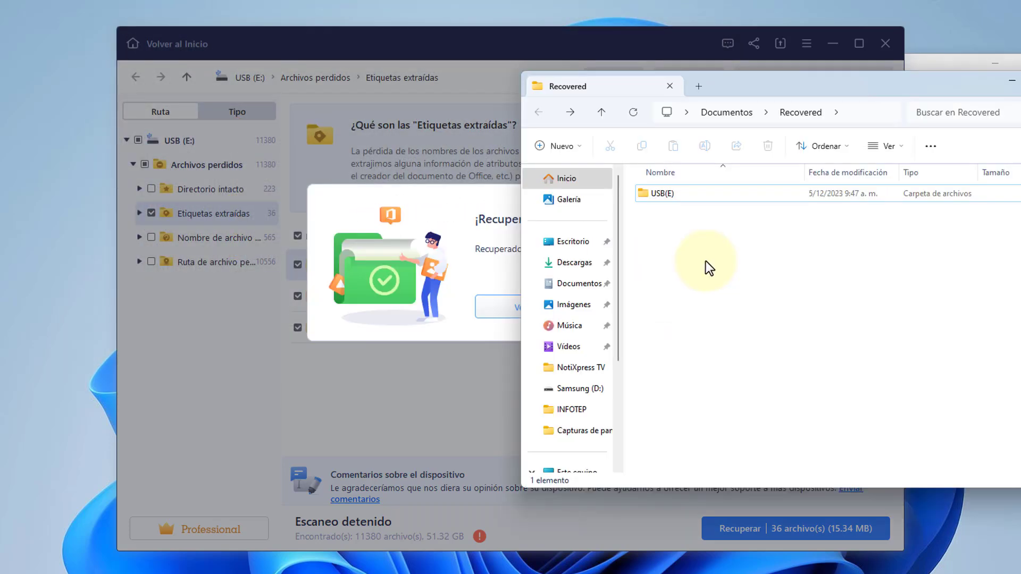
# Step: Open the recovered Etiquetas extraídas folder through USB(E) and Archivos perdidos
pyautogui.doubleClick(691, 192)
pyautogui.doubleClick(687, 191)
pyautogui.doubleClick(673, 194)
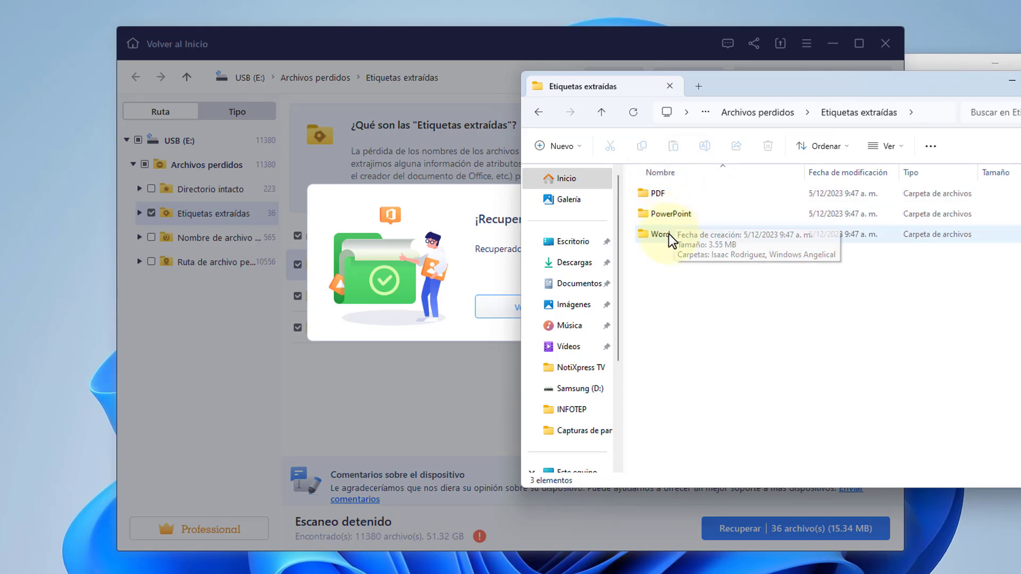
# Step: Look through the recovered Word documents in the Windows Angelical folder and open the ACTO DE VENTA DE VEHICUL document dated 2013-5-31
pyautogui.doubleClick(669, 234)
pyautogui.doubleClick(706, 218)
pyautogui.scroll(-4, 742, 280)
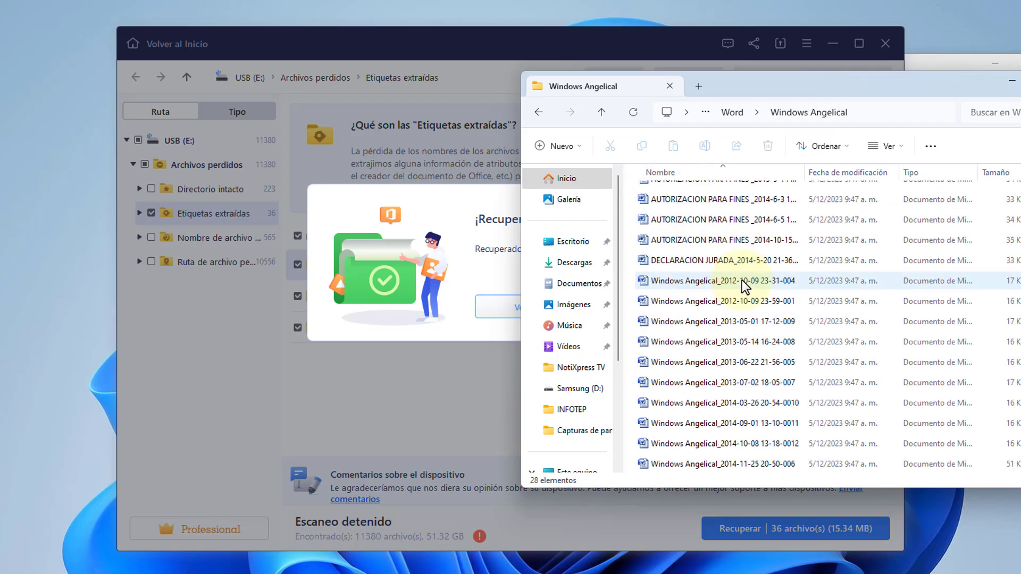
pyautogui.scroll(4, 742, 280)
pyautogui.doubleClick(742, 277)
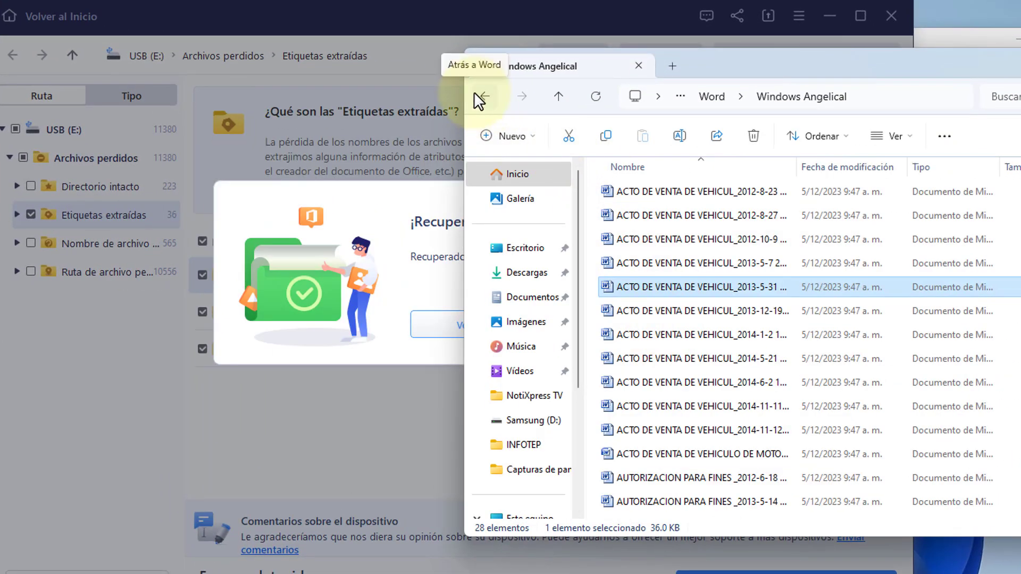
# Step: Return to Etiquetas extraídas and check the recovered file in the iLovePDF subfolder of PDF
pyautogui.click(485, 97)
pyautogui.click(484, 97)
pyautogui.doubleClick(646, 193)
pyautogui.doubleClick(647, 199)
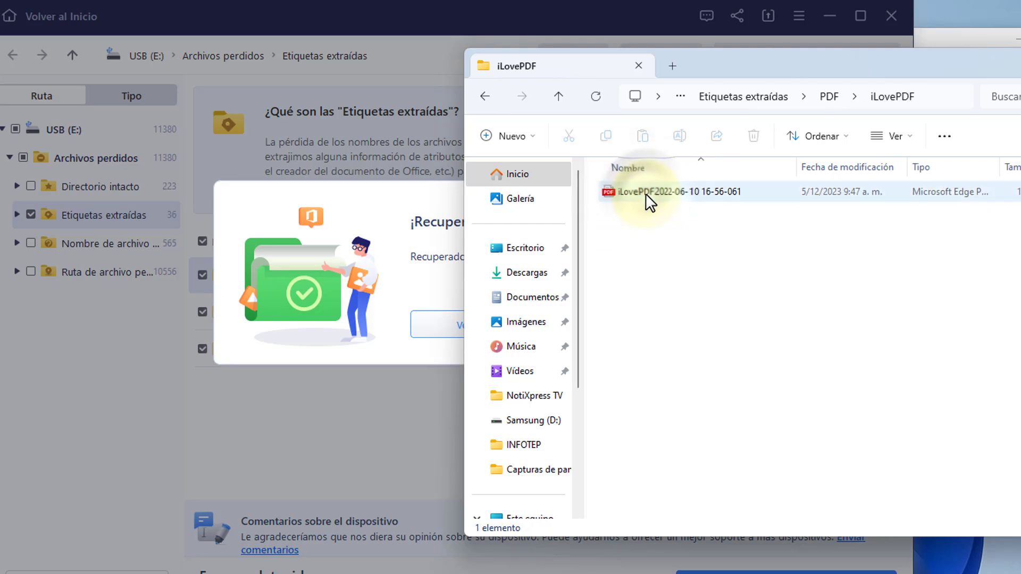
# Step: Check the recovered presentations in both author subfolders of the PowerPoint folder, returning to the PowerPoint folder
pyautogui.click(485, 96)
pyautogui.click(486, 97)
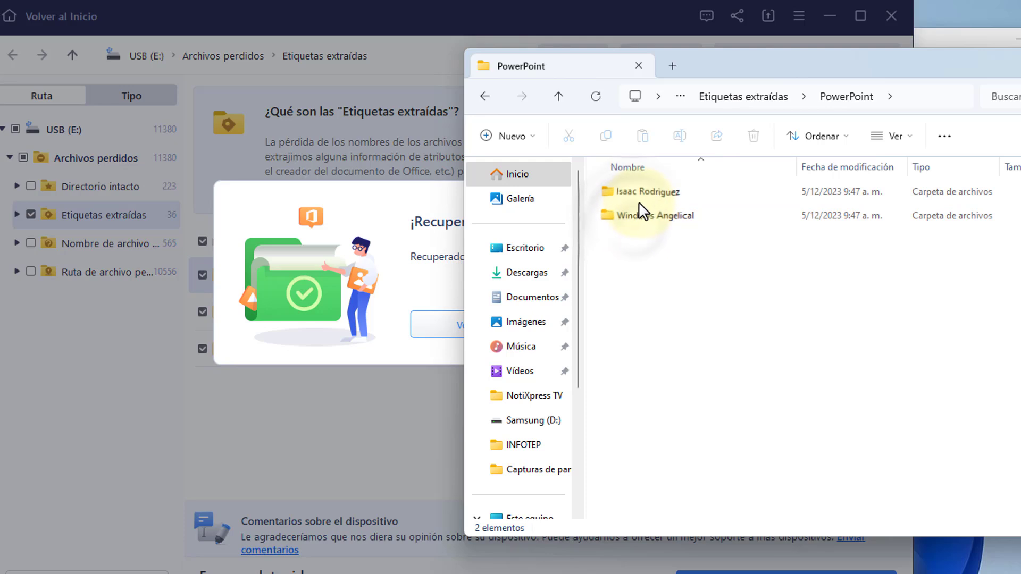
pyautogui.doubleClick(654, 194)
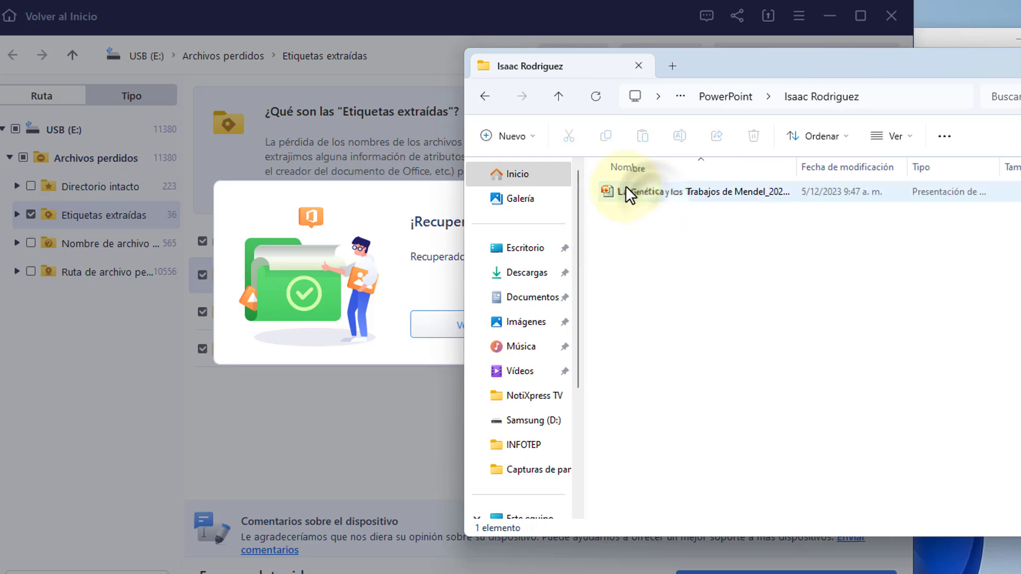
pyautogui.click(485, 95)
pyautogui.click(646, 215)
pyautogui.doubleClick(645, 214)
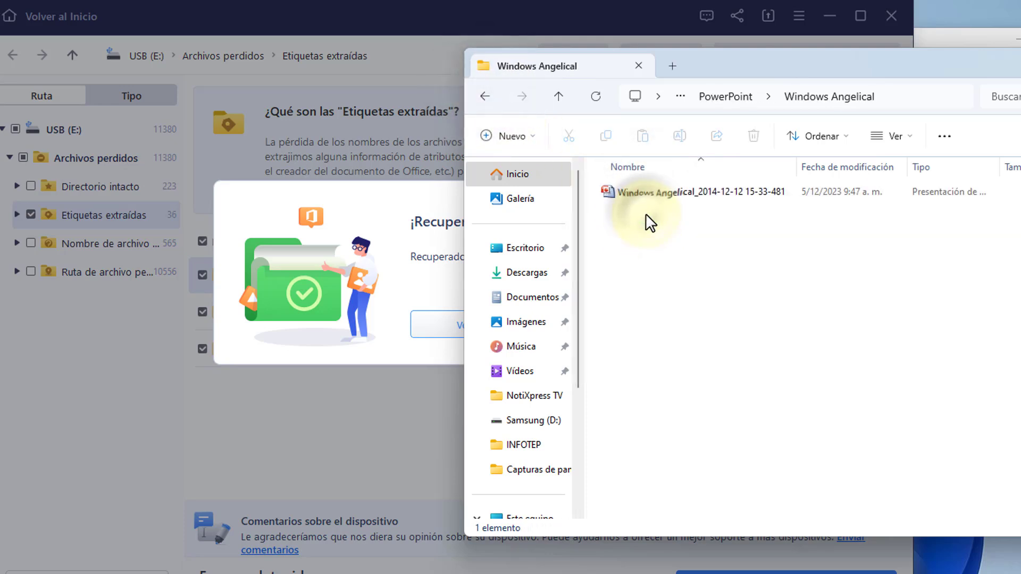
pyautogui.click(490, 99)
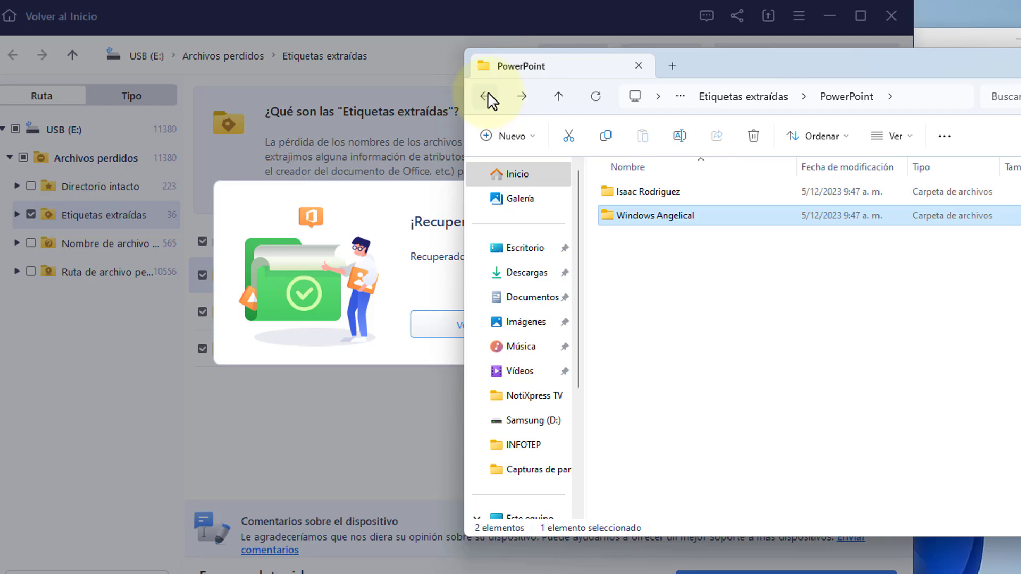
# Step: Close the PowerPoint folder window and minimize the Este equipo window
pyautogui.moveTo(626, 66); pyautogui.dragTo(952, 63)
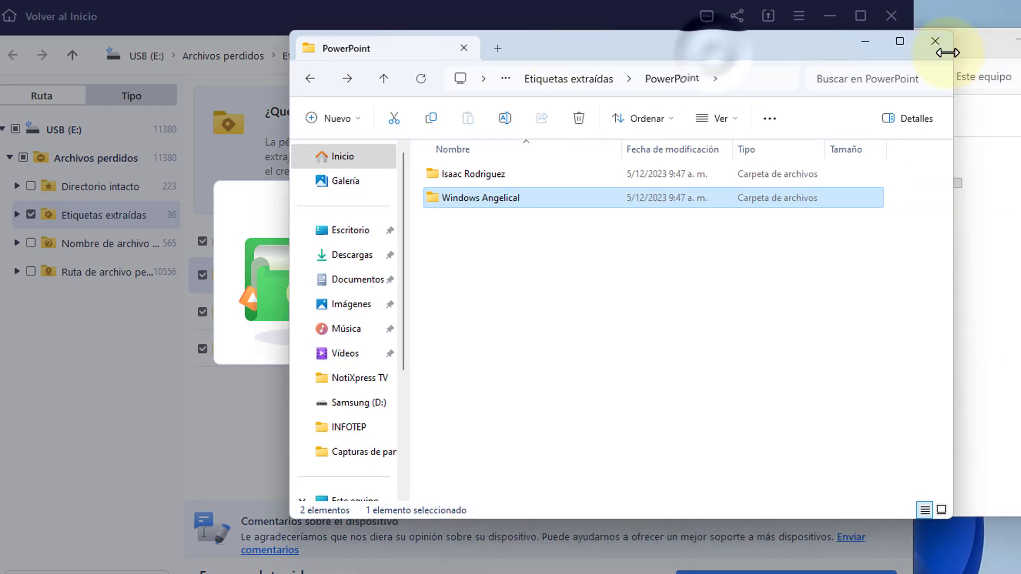
pyautogui.click(936, 41)
pyautogui.click(999, 52)
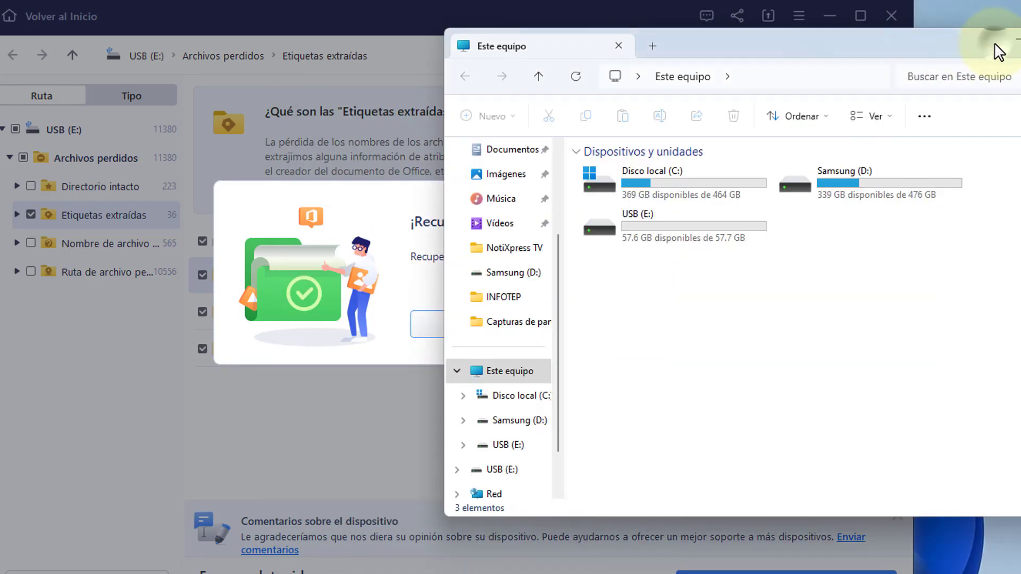
pyautogui.click(1017, 39)
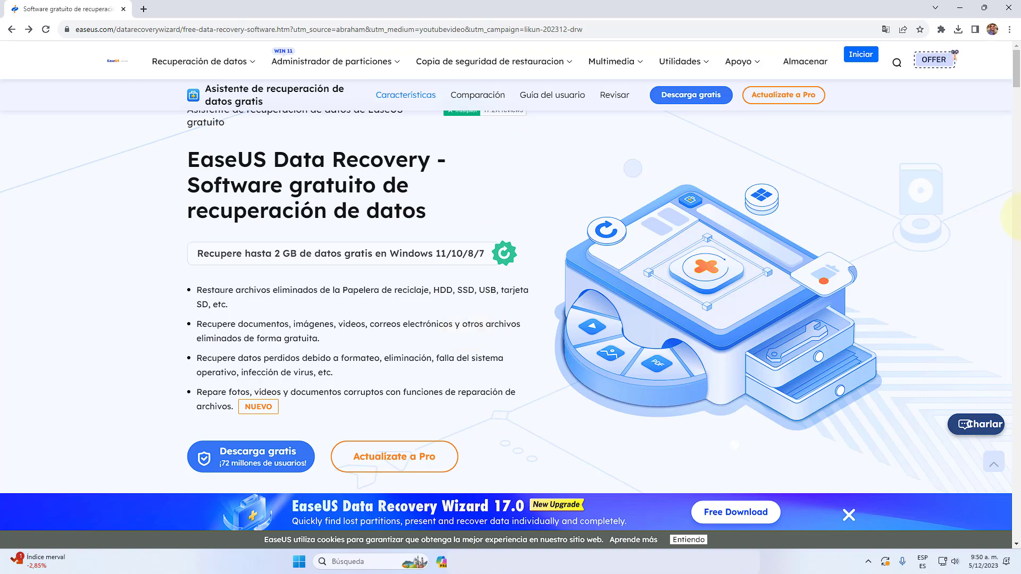
# Step: On the EaseUS website, open the Pro upgrade page from the free data recovery page and review the individual plans and prices
pyautogui.scroll(-4, 515, 296)
pyautogui.scroll(-3, 503, 302)
pyautogui.scroll(3, 521, 302)
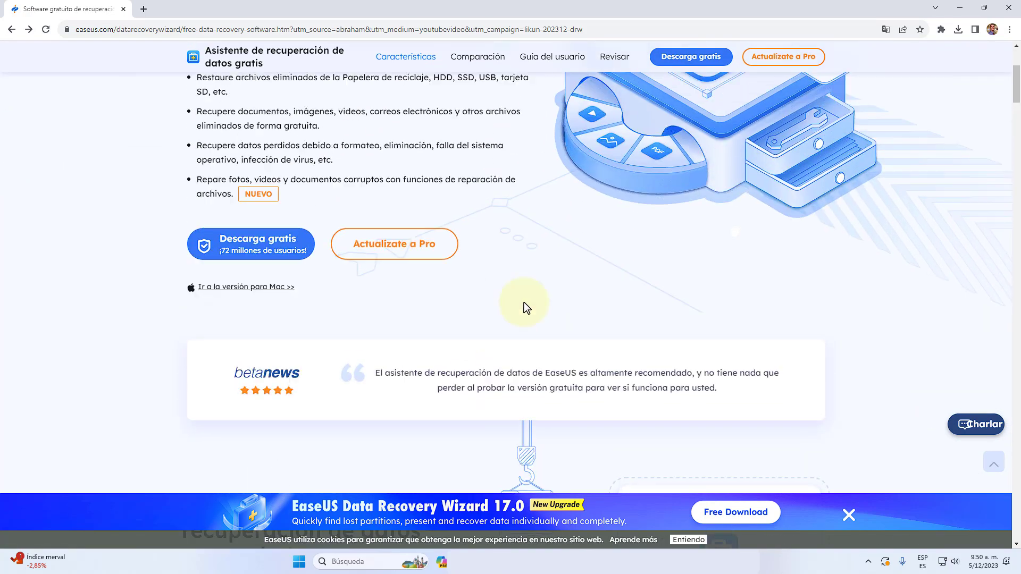
pyautogui.click(406, 246)
pyautogui.scroll(-1, 697, 257)
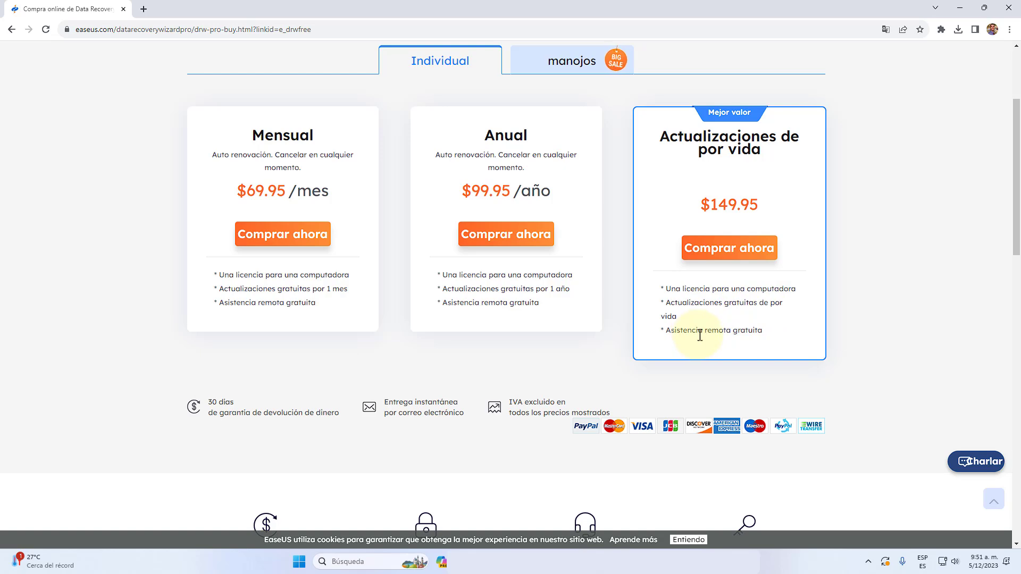
pyautogui.scroll(2, 942, 235)
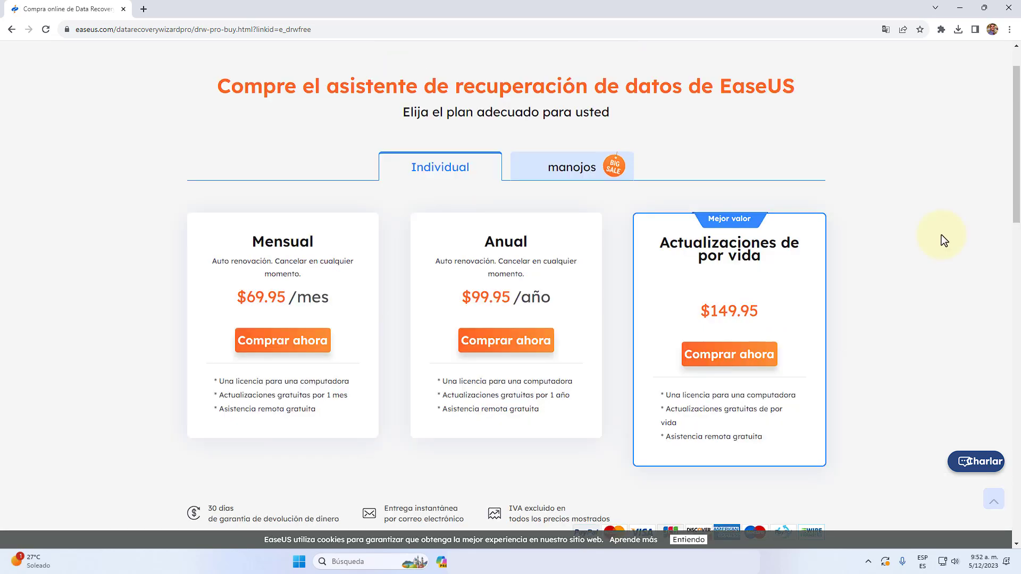